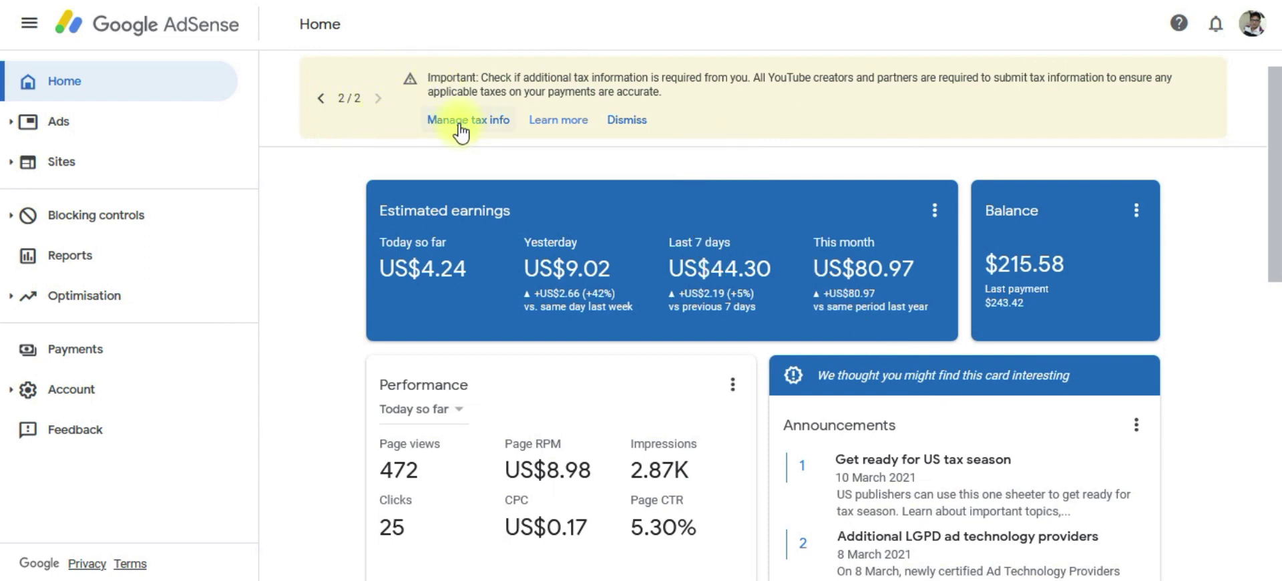
Start adding United States tax info from Manage tax info and re-verify the account sign-in.
click(459, 127)
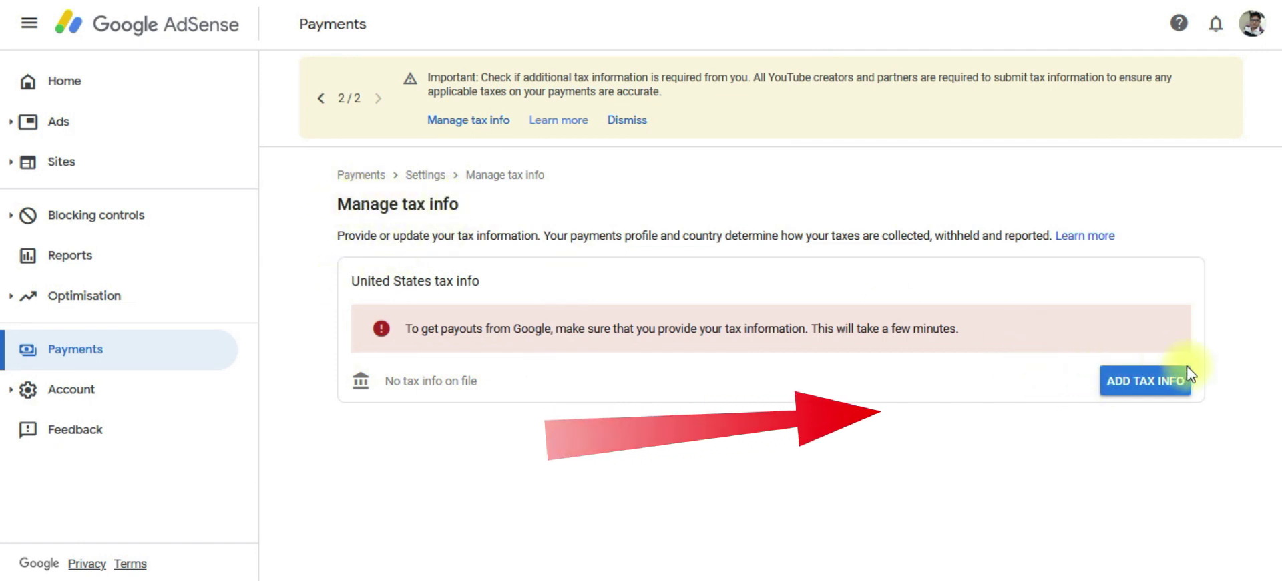
click(1140, 393)
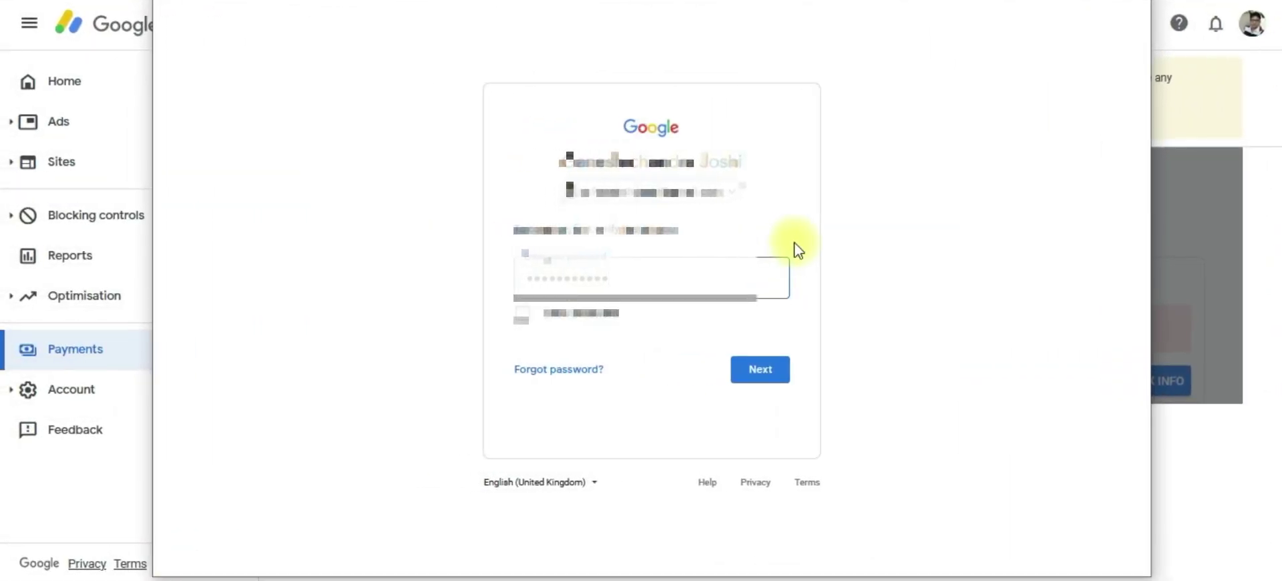
click(759, 372)
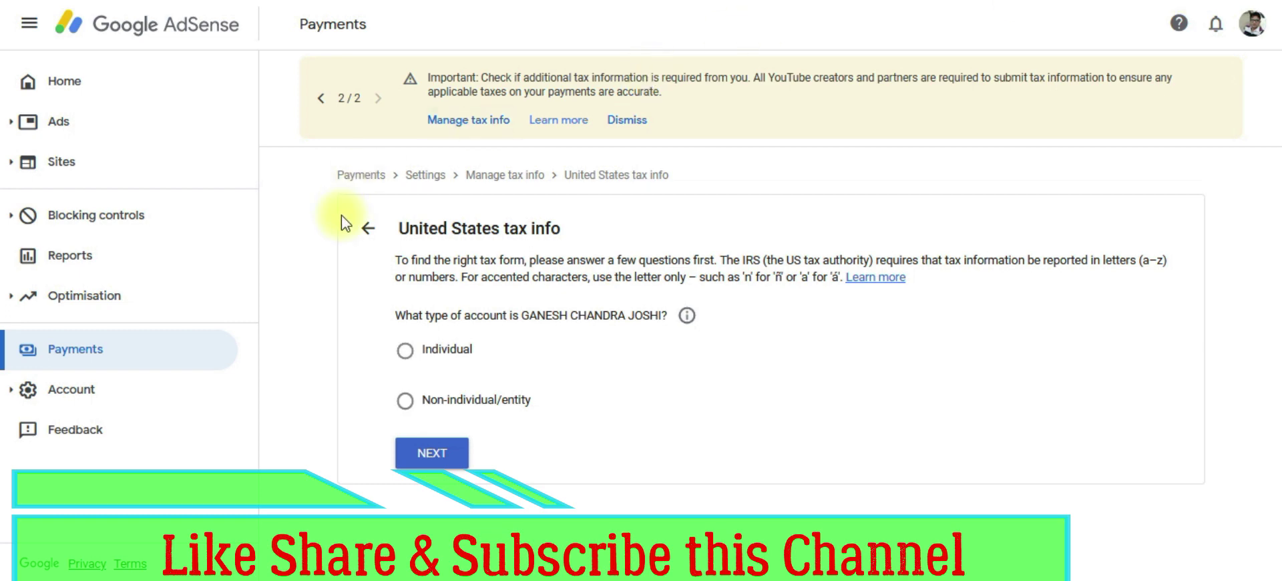
Declare an Individual account, not a US citizen or resident, and start the W-8BEN form.
click(405, 352)
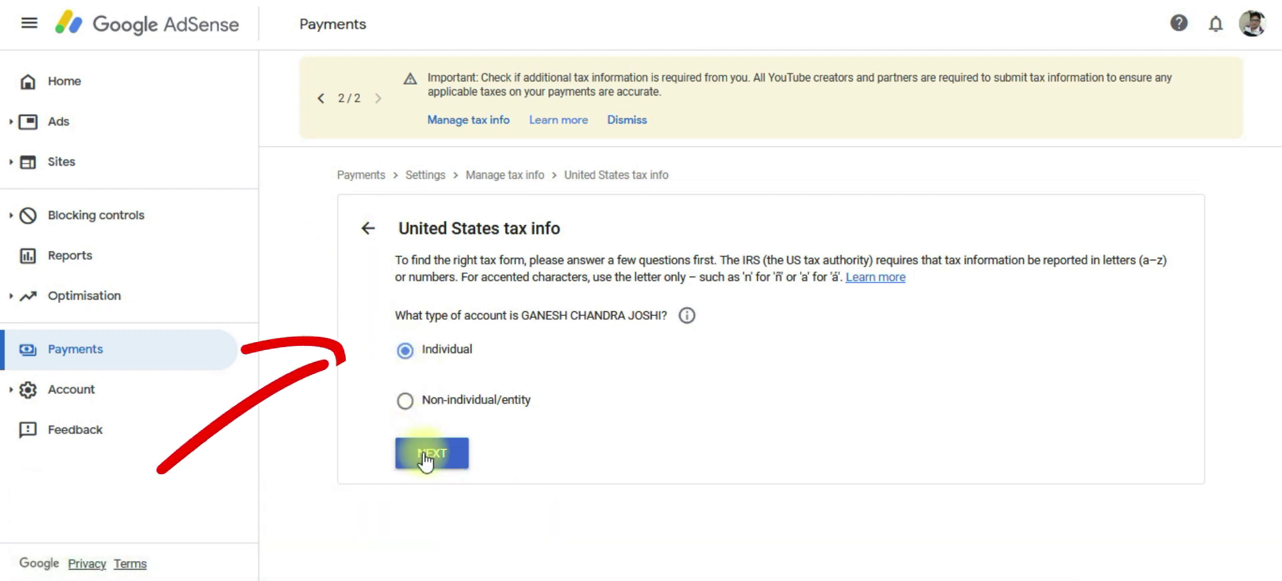
click(427, 454)
scroll(530, 418, down, 1)
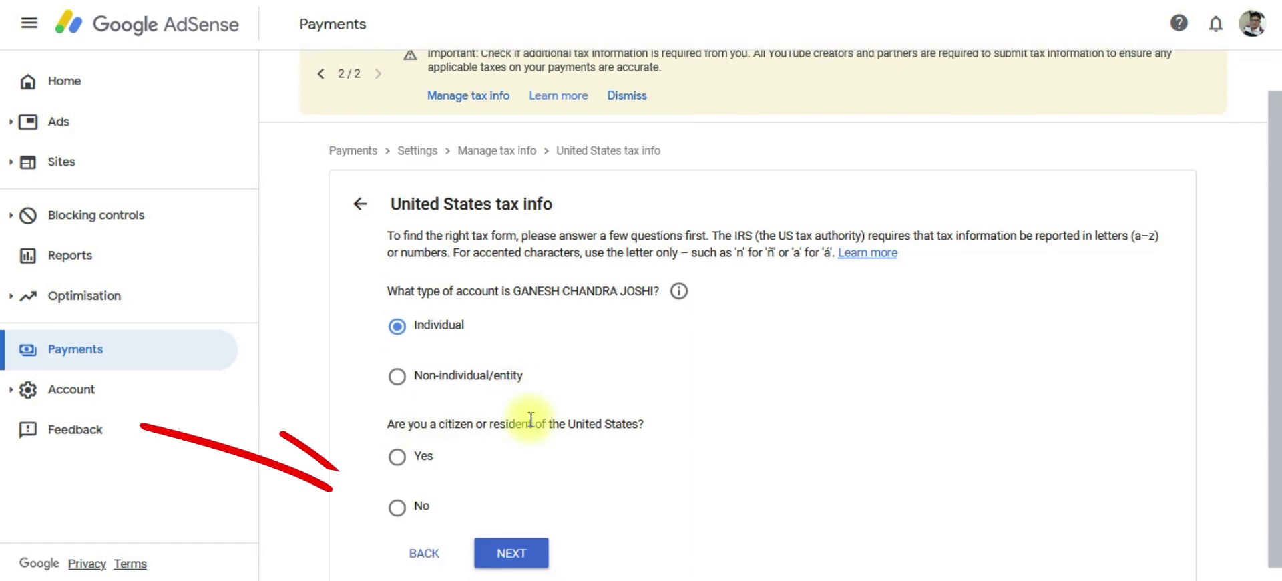
click(396, 507)
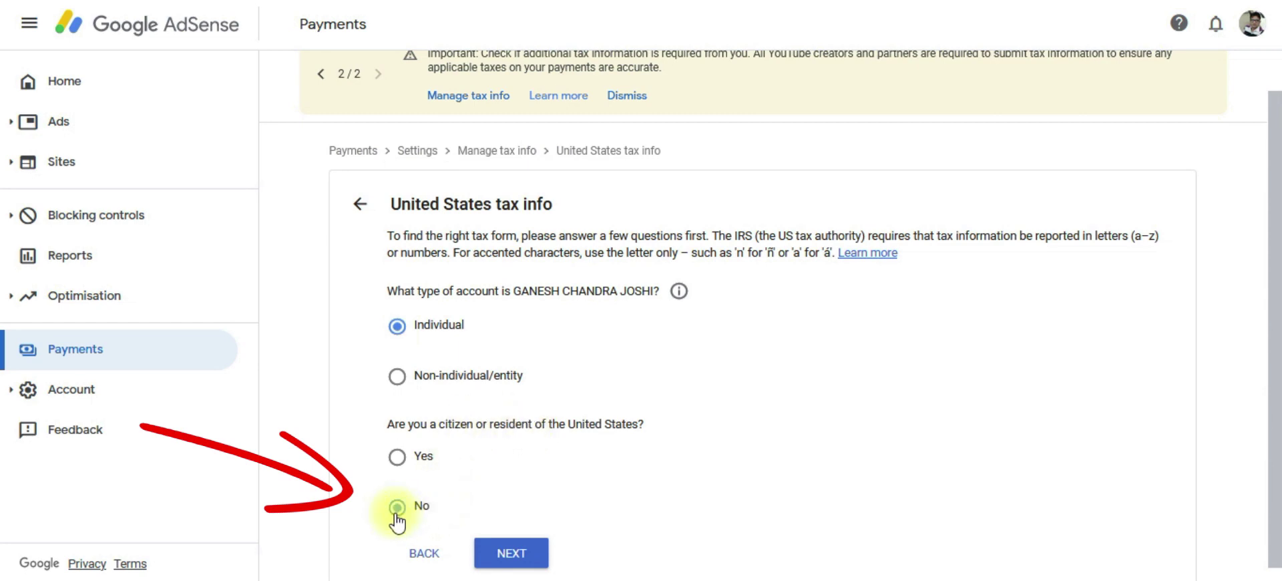
click(509, 554)
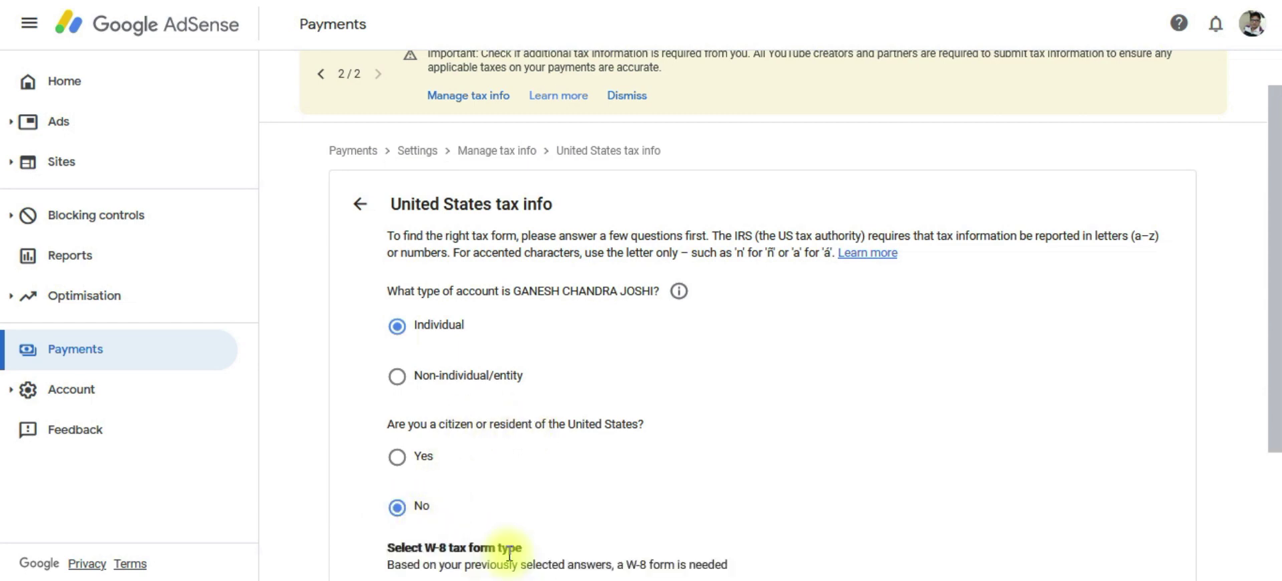
scroll(508, 554, down, 2)
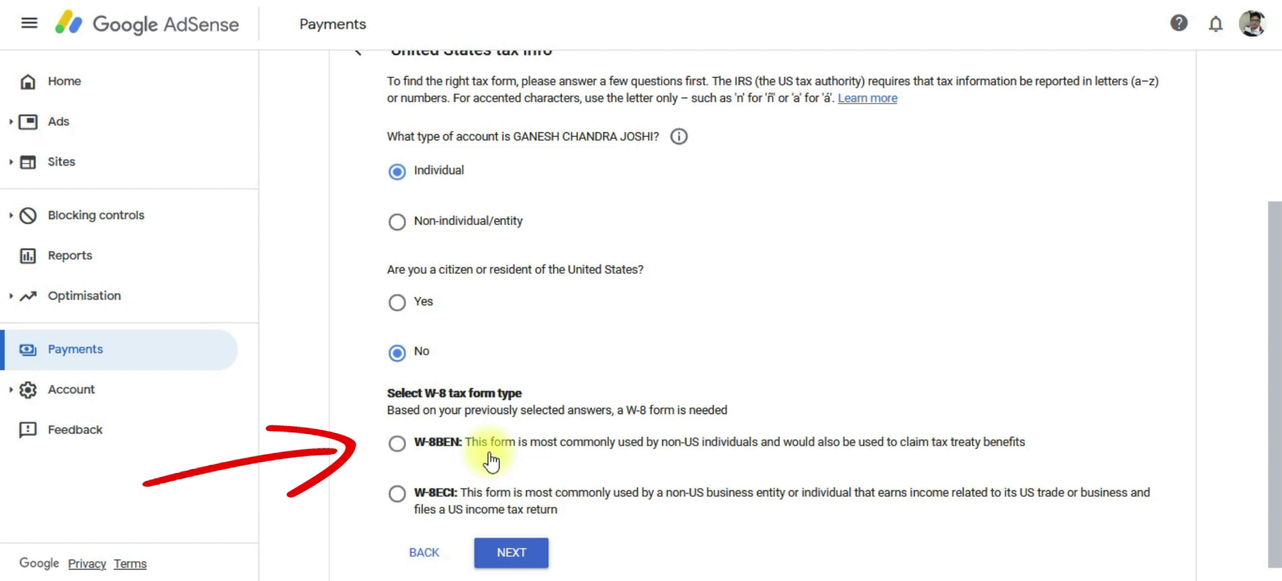
click(397, 443)
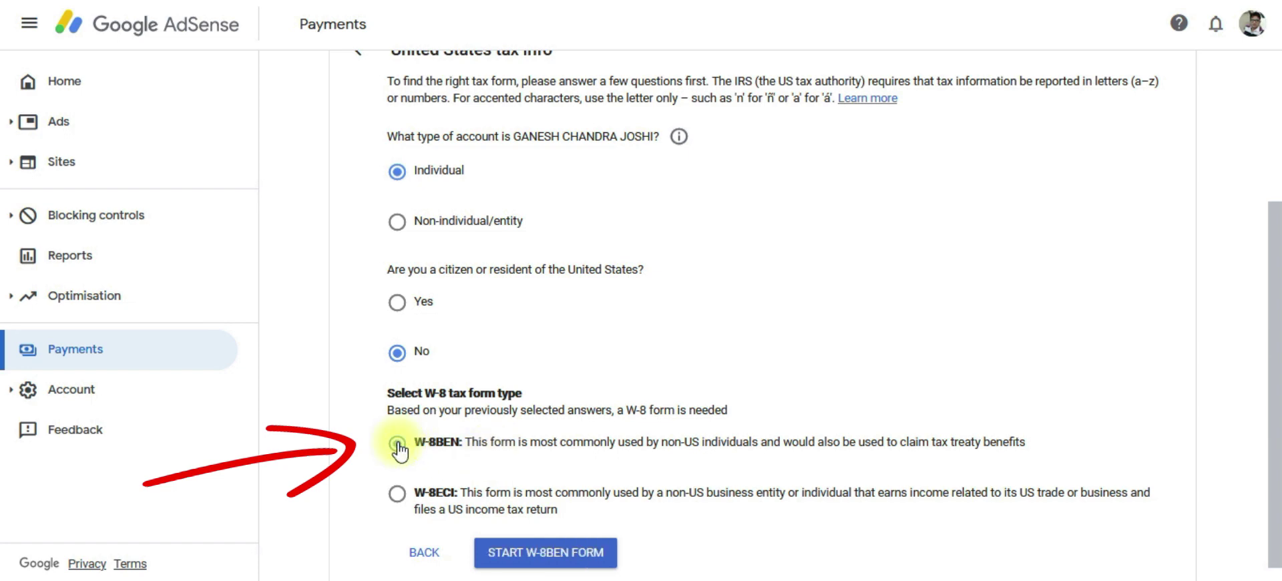
click(532, 564)
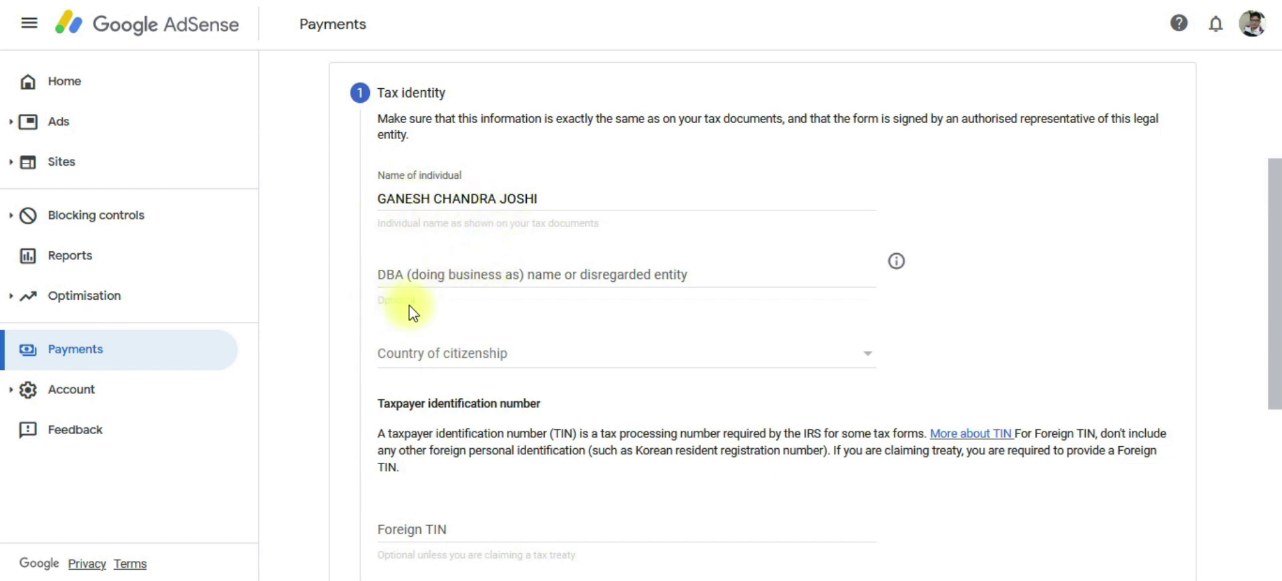
Set country of citizenship to India, enter the PAN as the foreign TIN, and continue to Address.
click(456, 371)
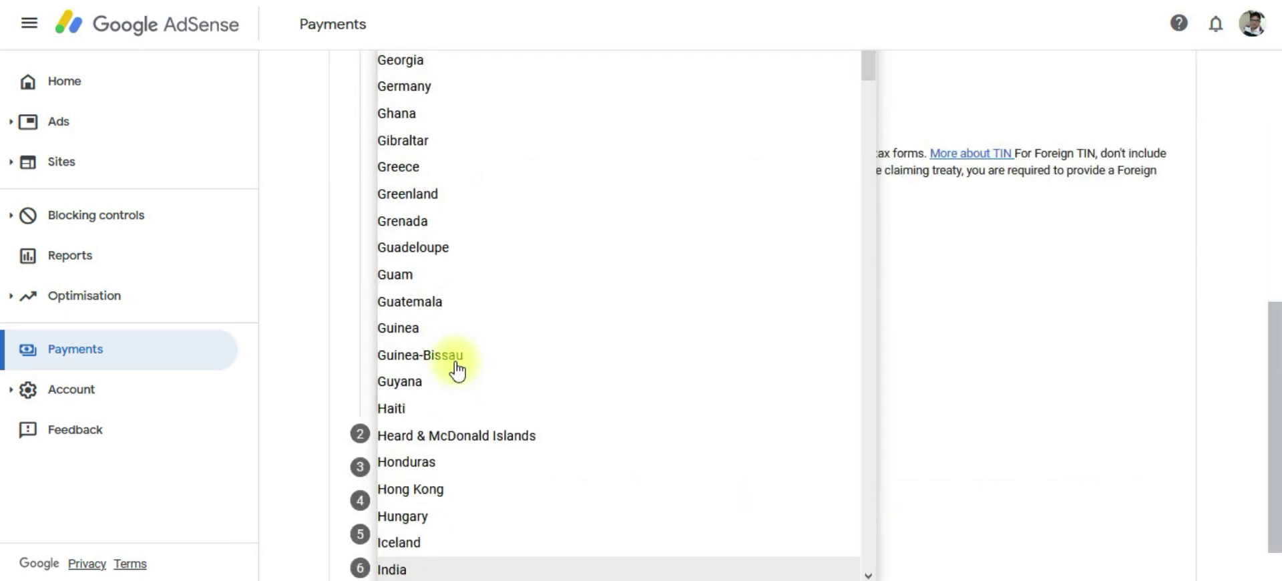
click(421, 569)
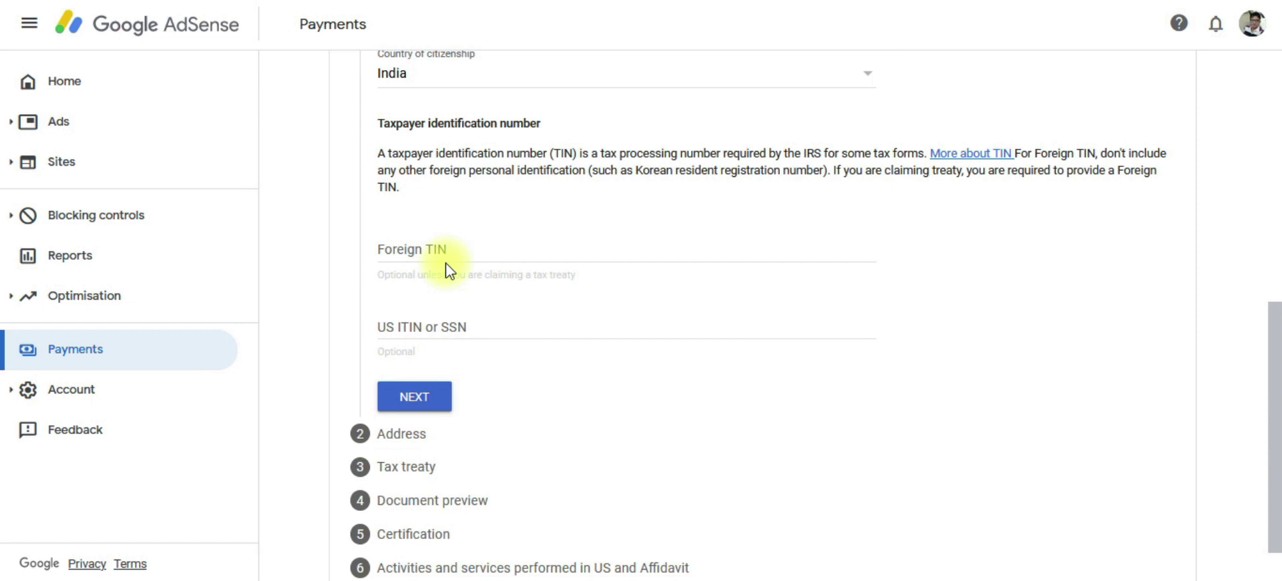
click(450, 253)
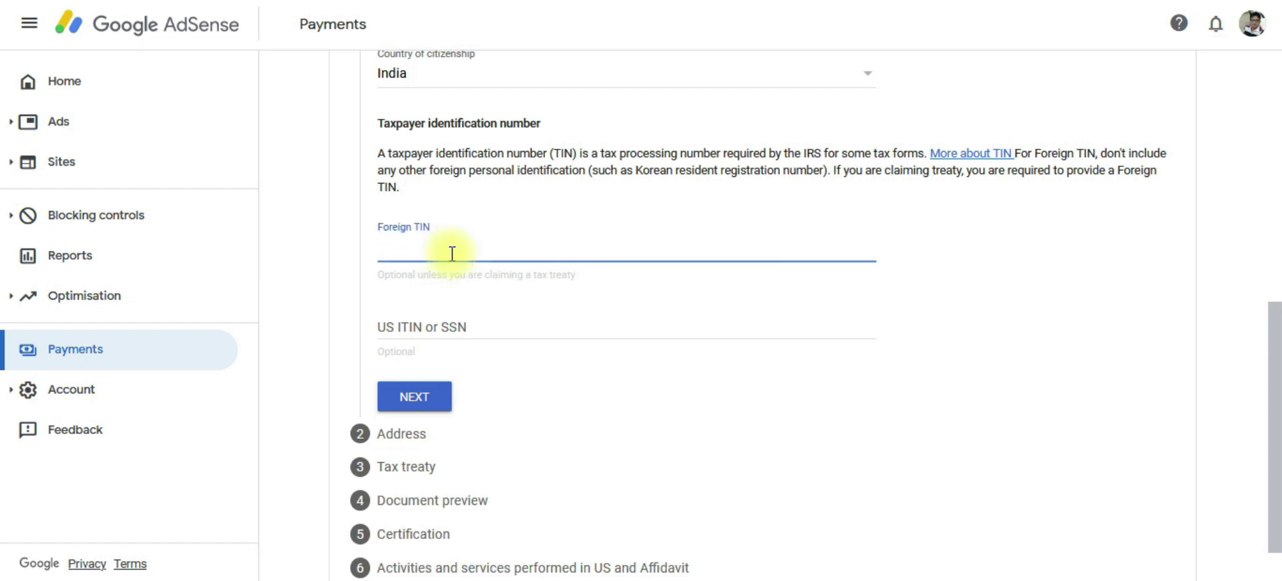
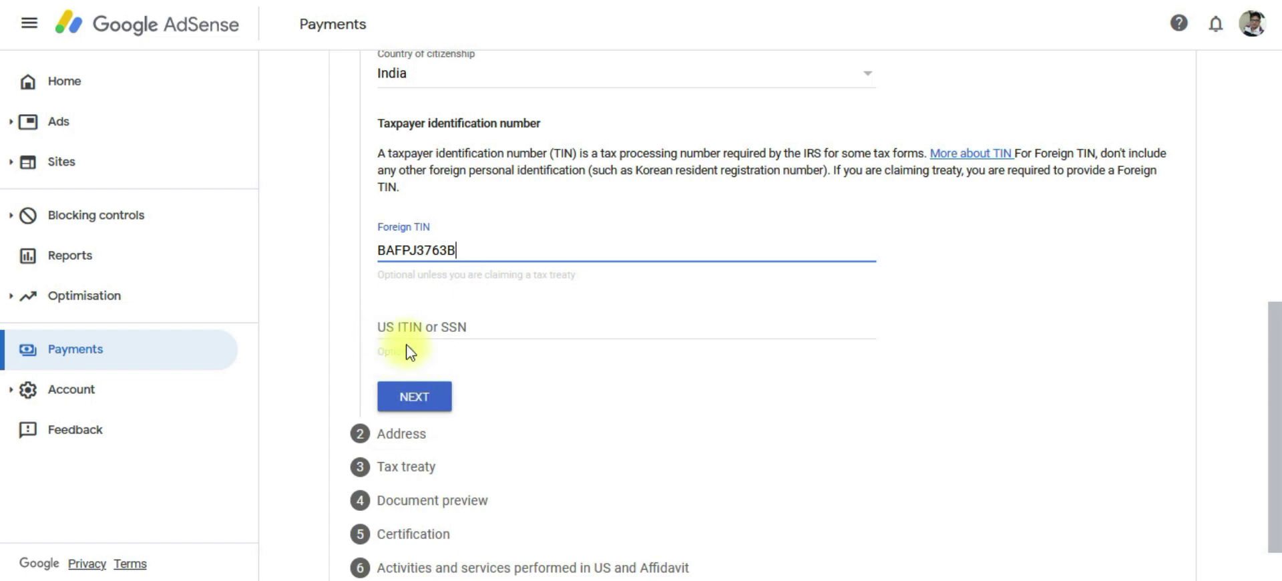
click(415, 398)
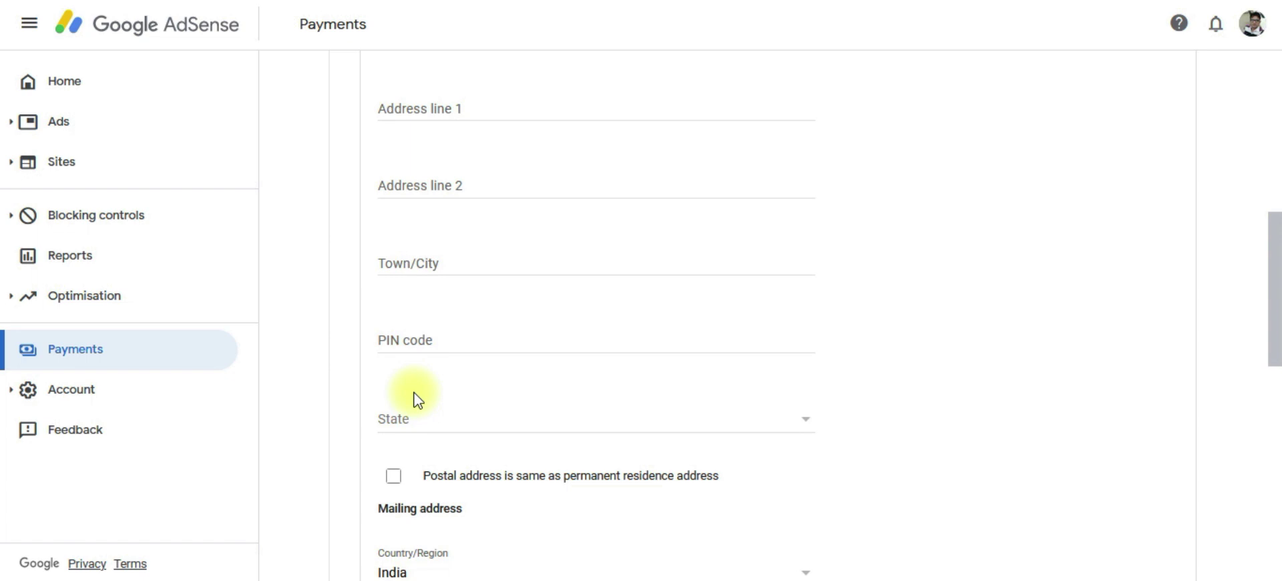
Mark the postal address as same as the permanent residence address and continue to Tax treaty.
scroll(415, 398, up, 5)
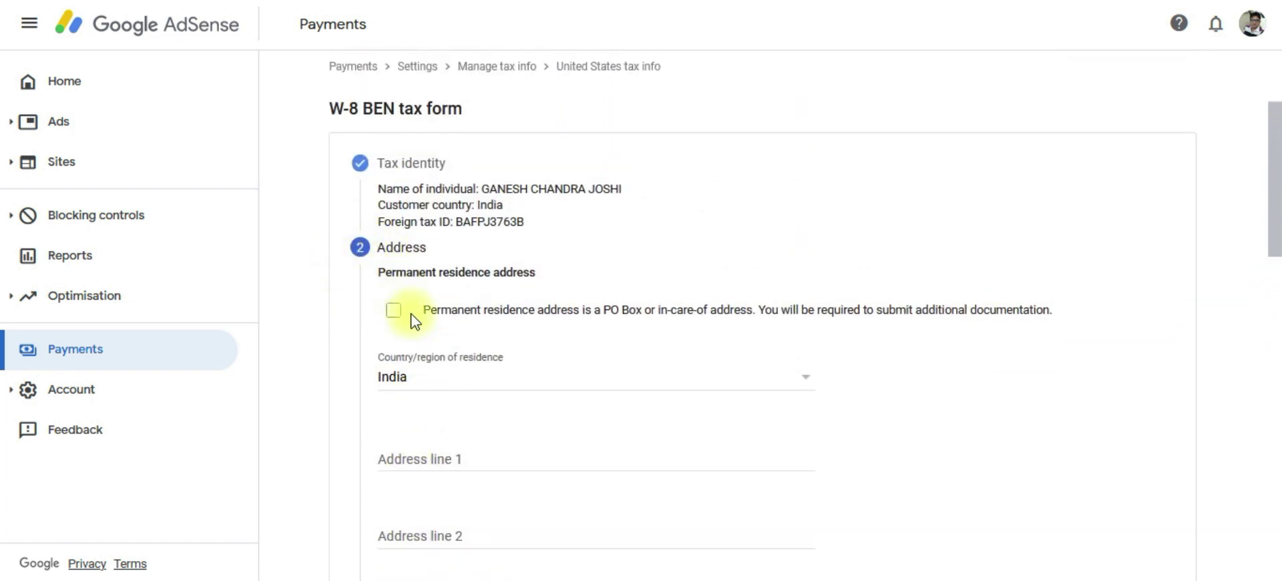
scroll(443, 385, down, 3)
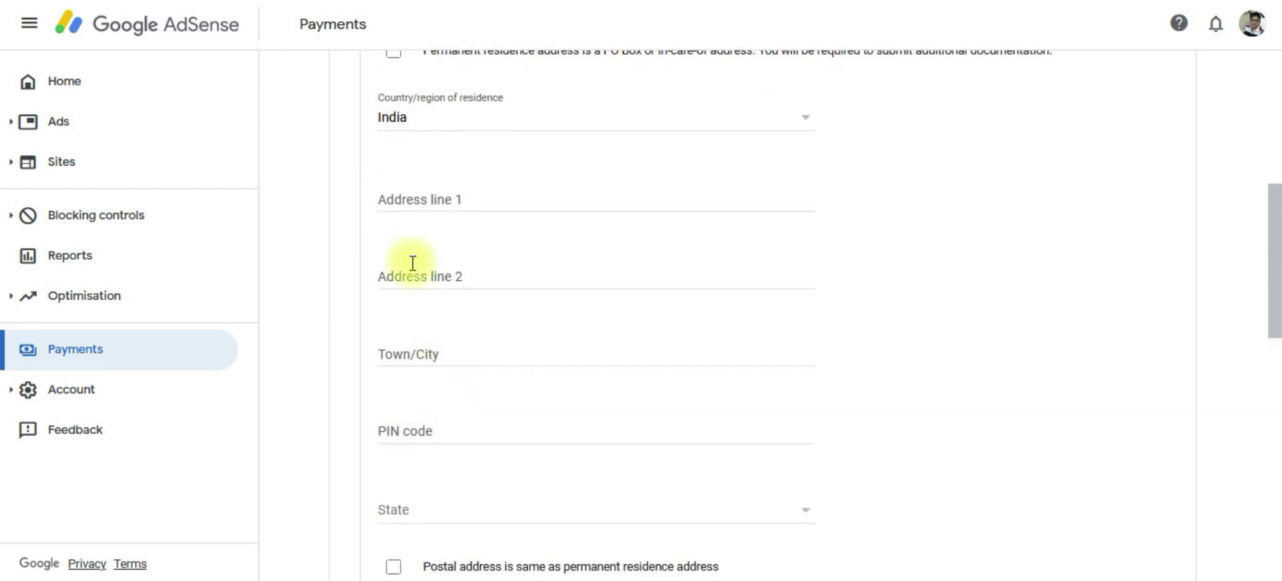
scroll(415, 203, down, 5)
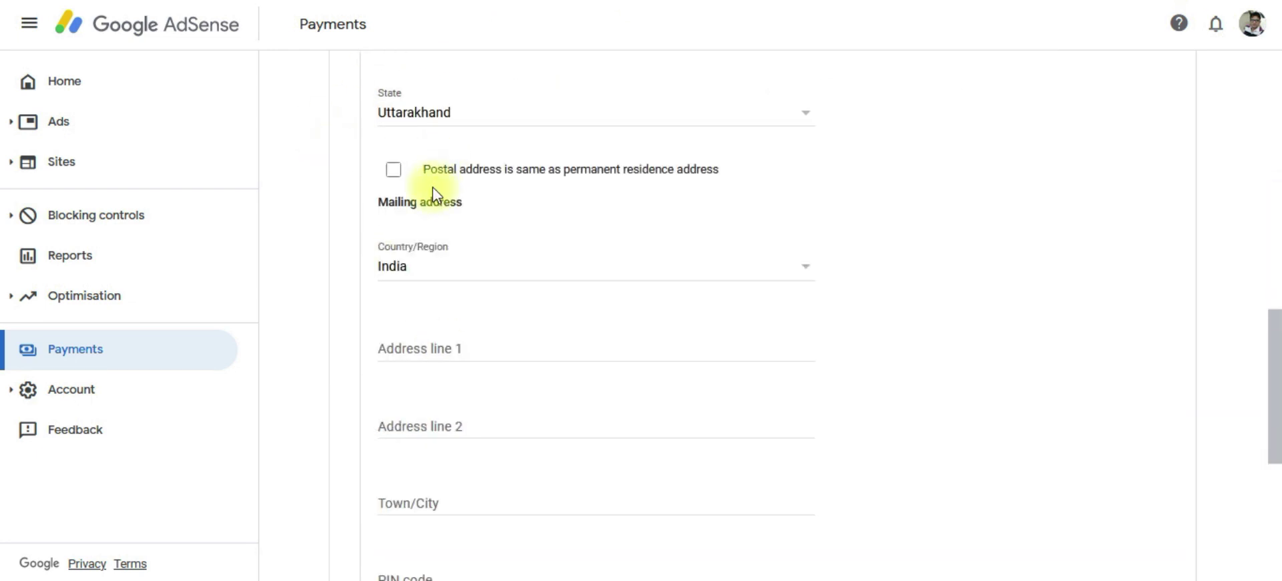
click(394, 175)
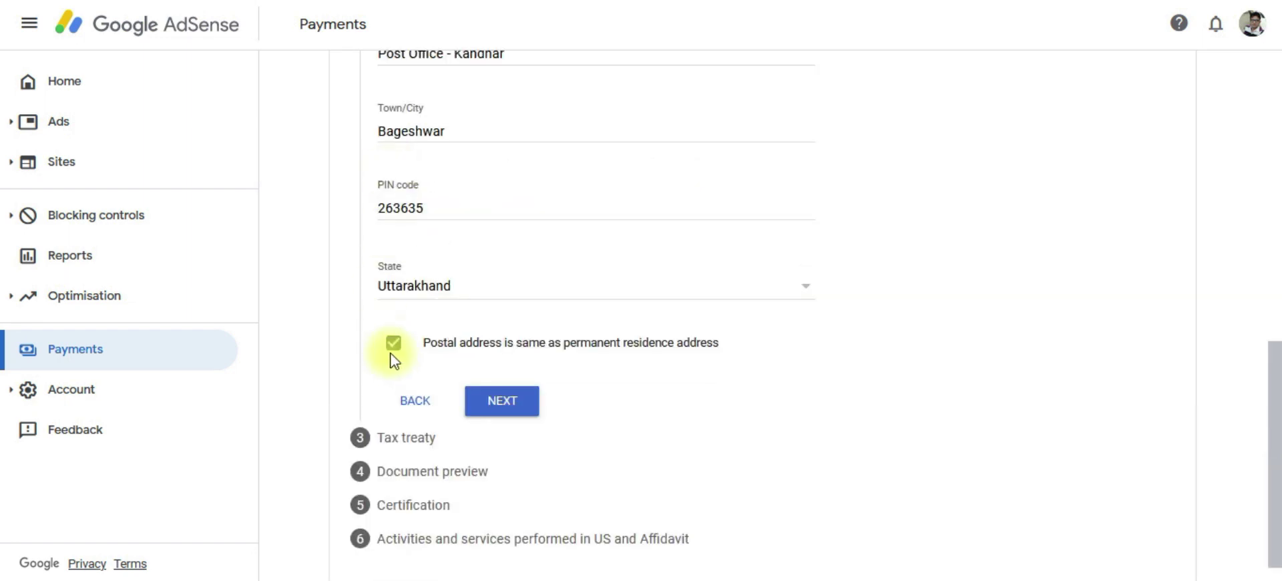
click(503, 407)
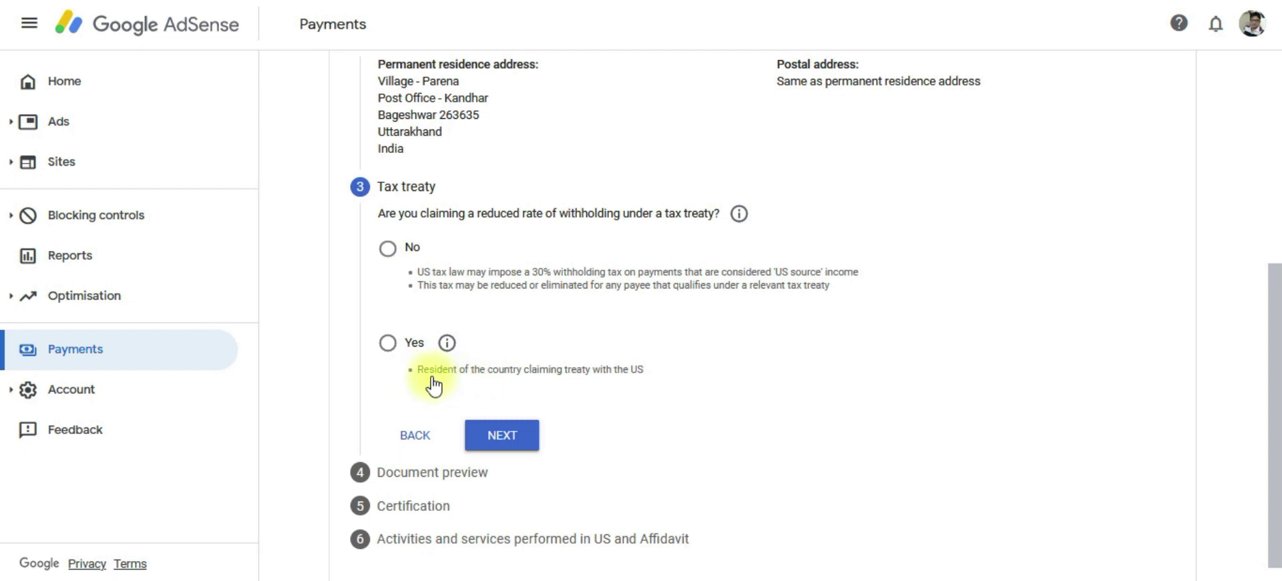
Claim a reduced treaty rate as a resident of treaty country India.
click(388, 344)
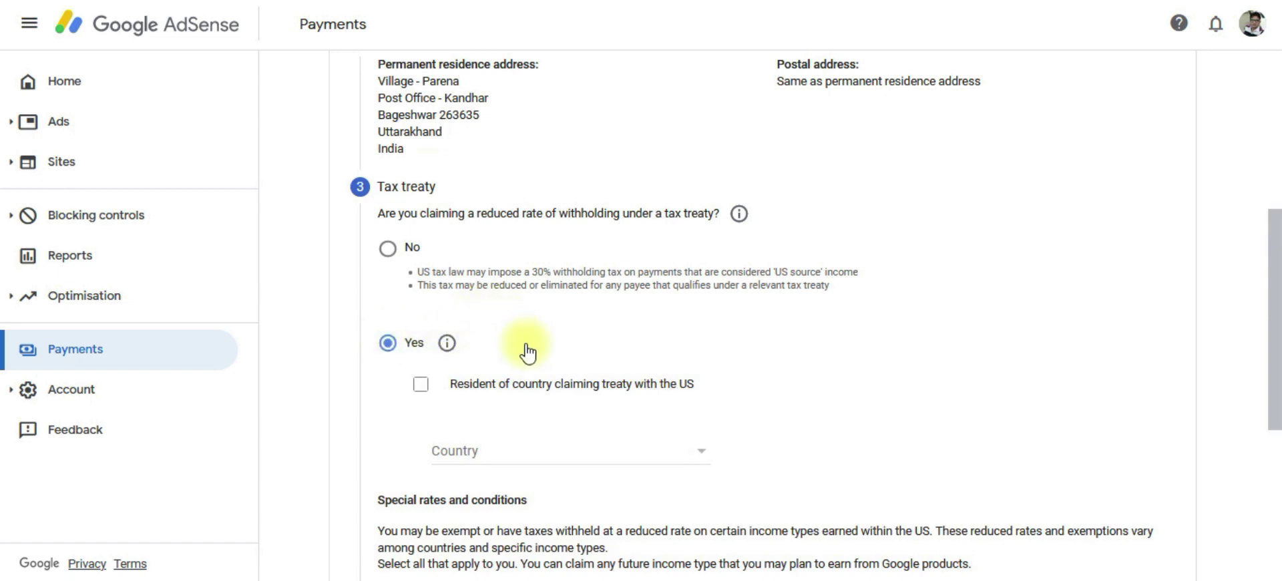
scroll(527, 357, down, 2)
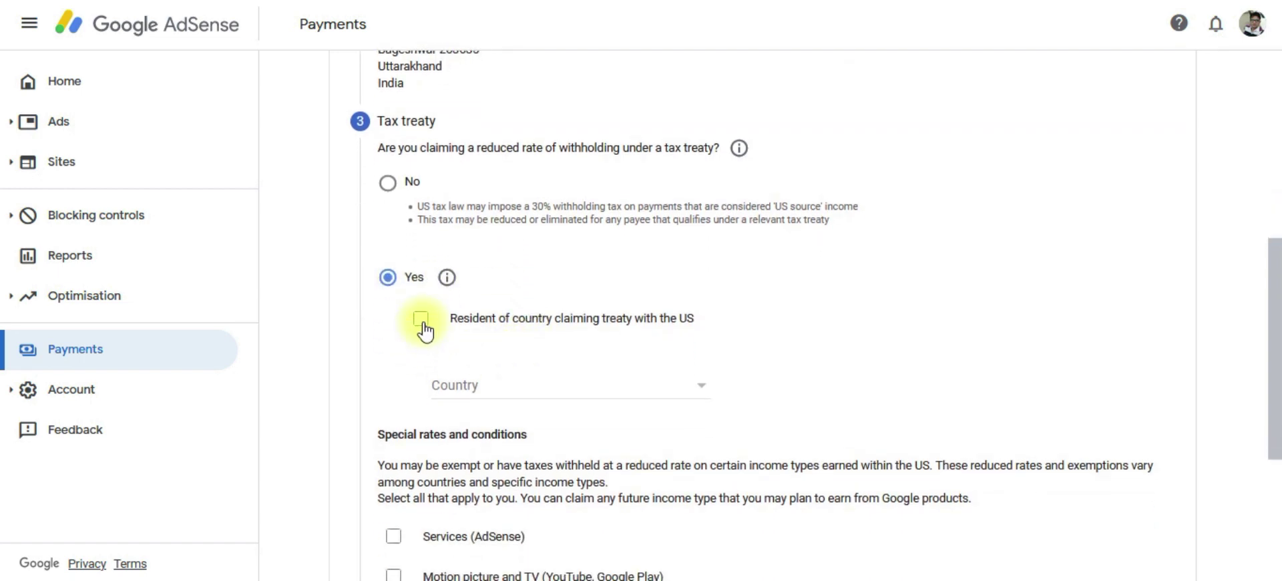
click(423, 324)
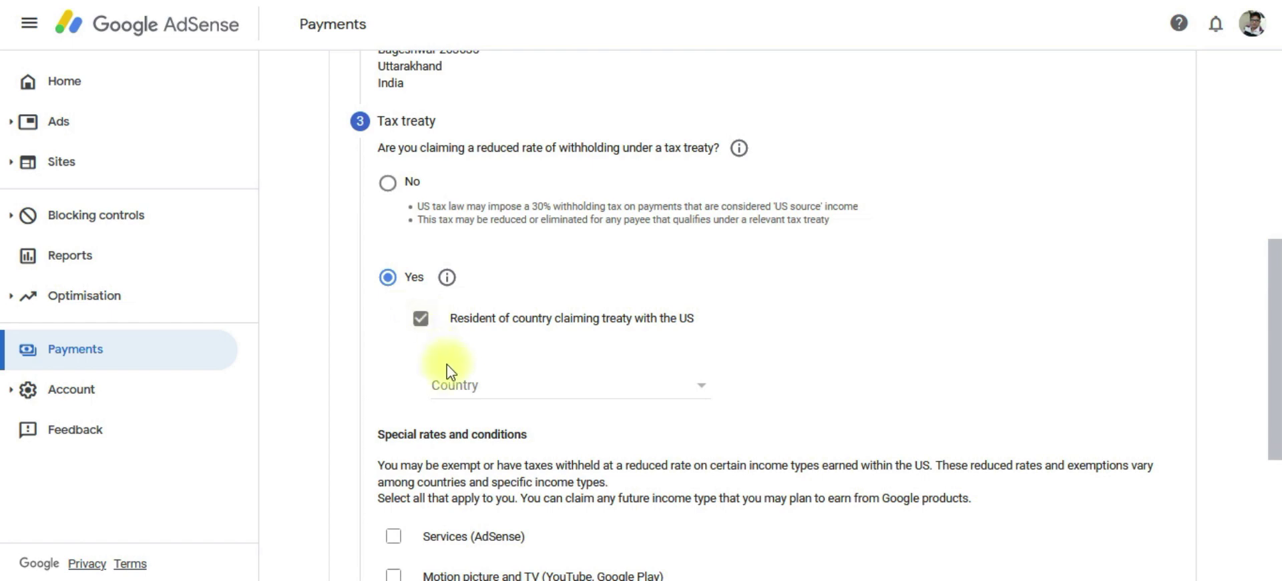
click(467, 386)
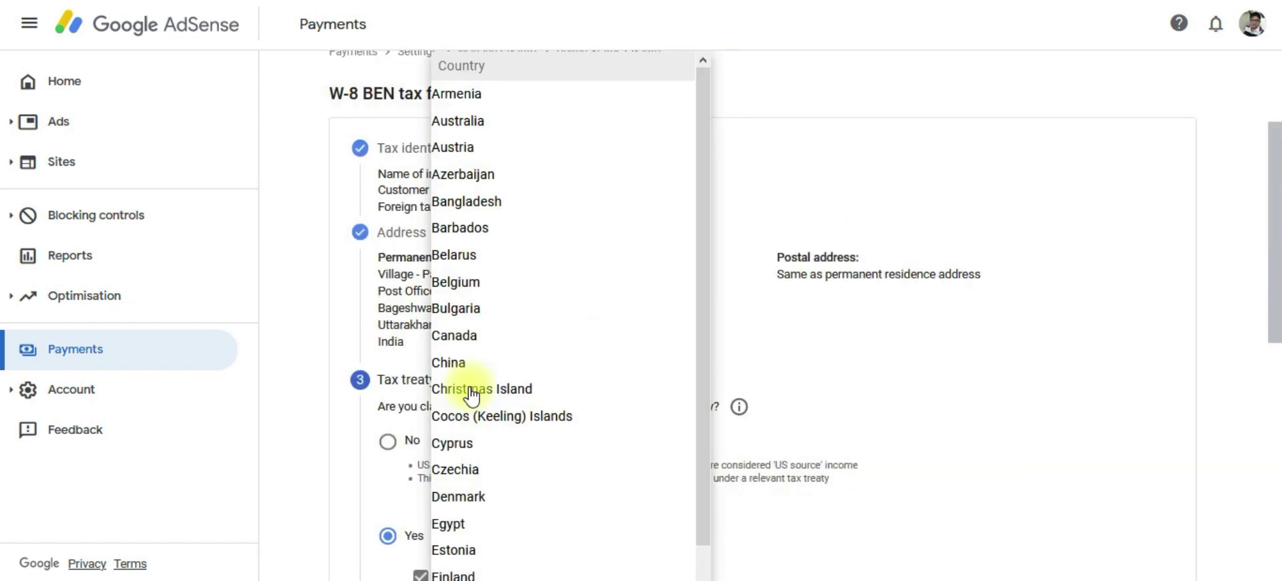
text(in)
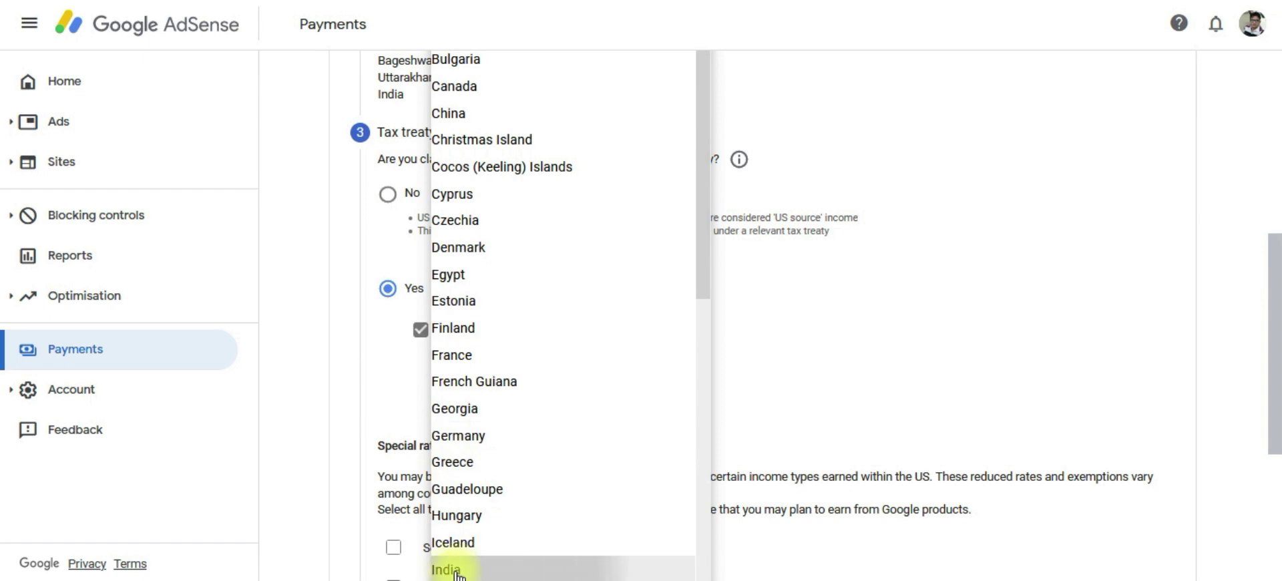
click(450, 568)
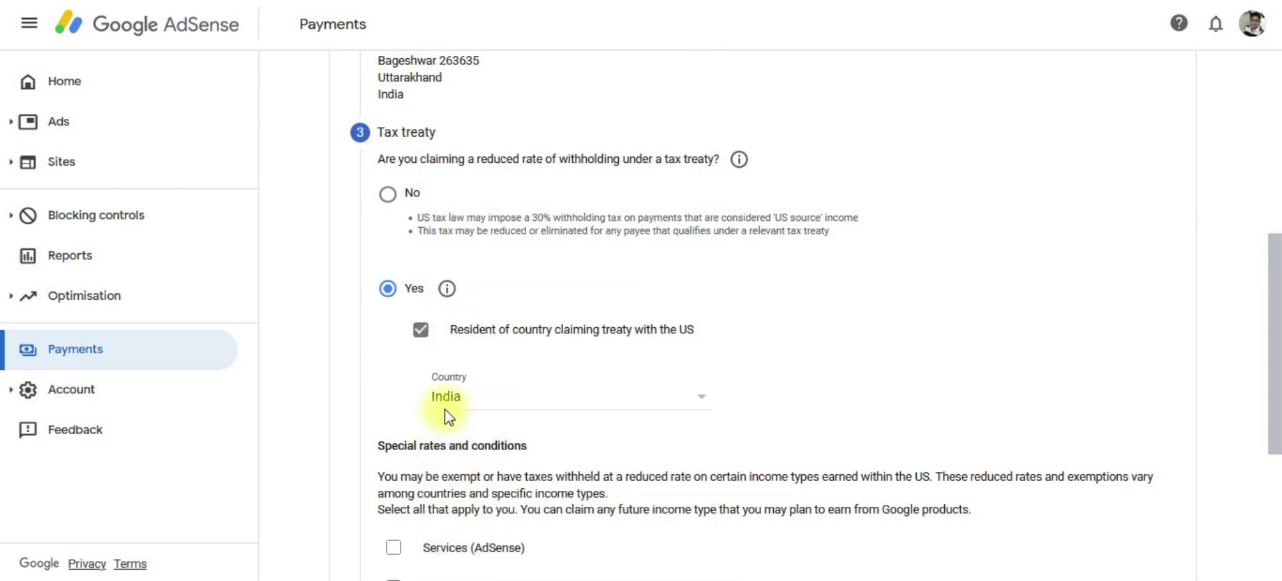
scroll(479, 414, down, 2)
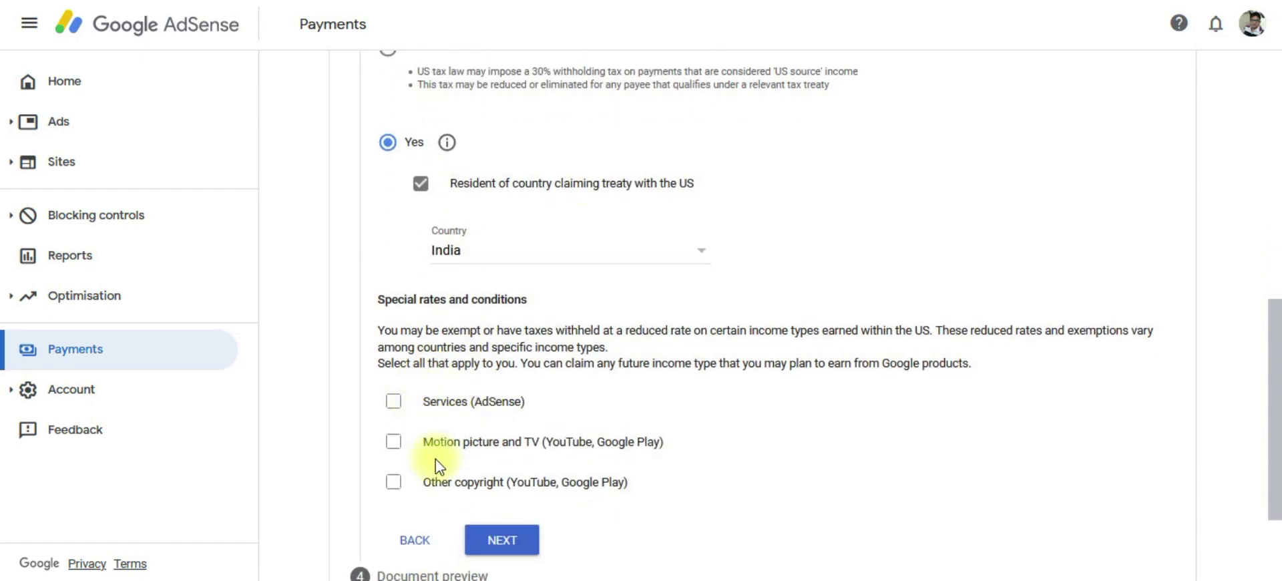
scroll(367, 477, down, 2)
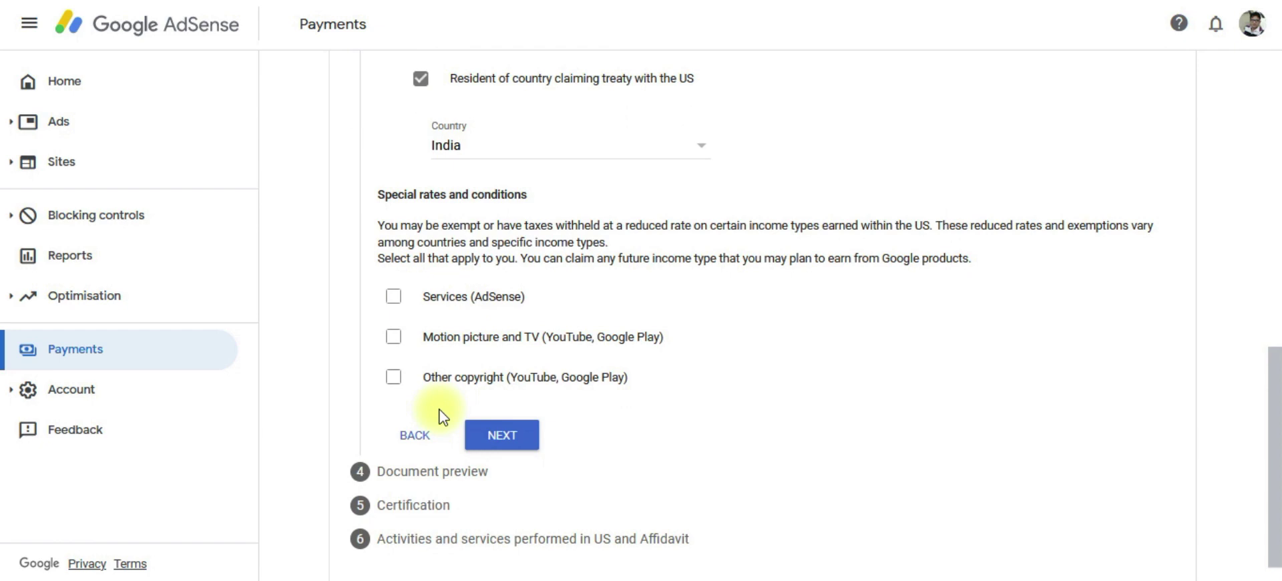
Claim Services (AdSense) income under Article 7 paragraph 1 at 0% and confirm eligibility.
click(390, 301)
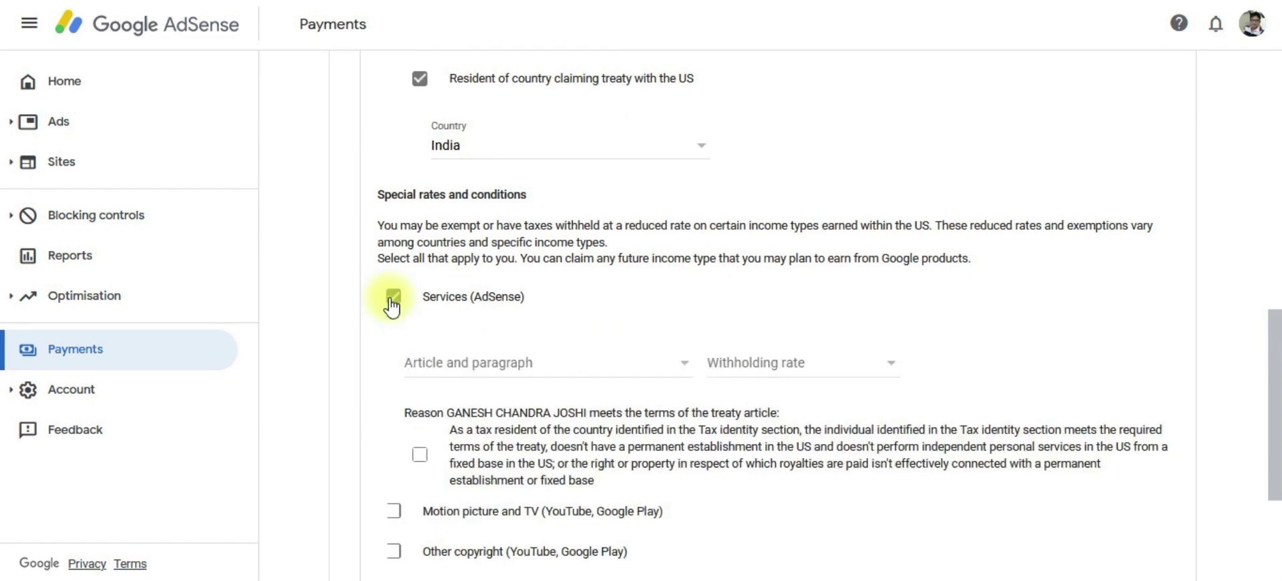
click(455, 369)
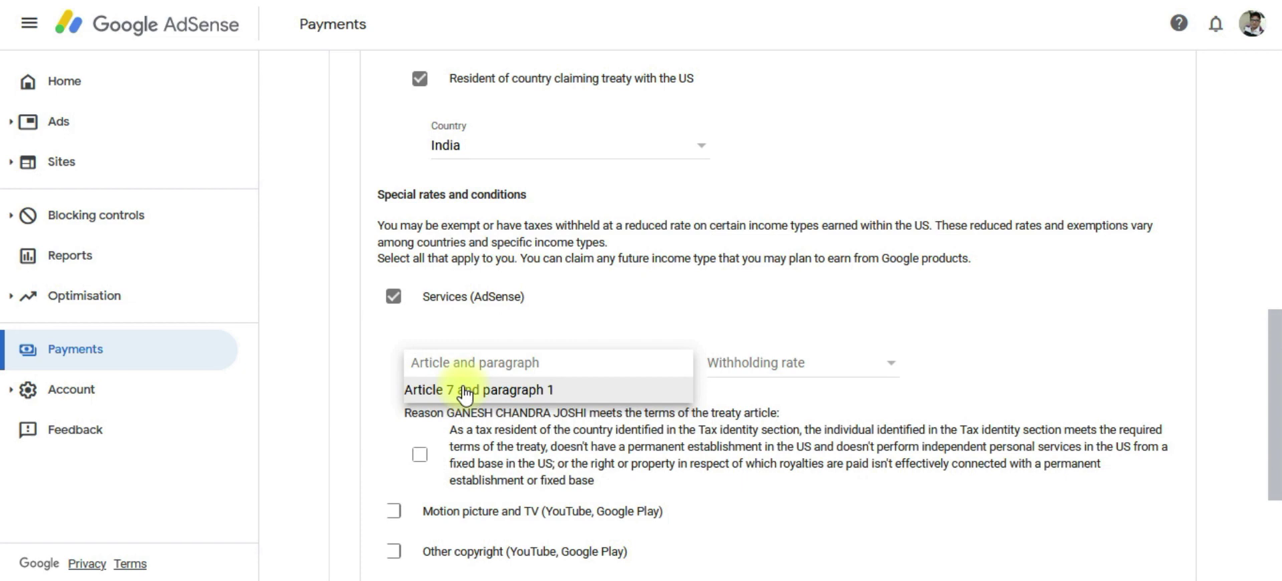
click(465, 391)
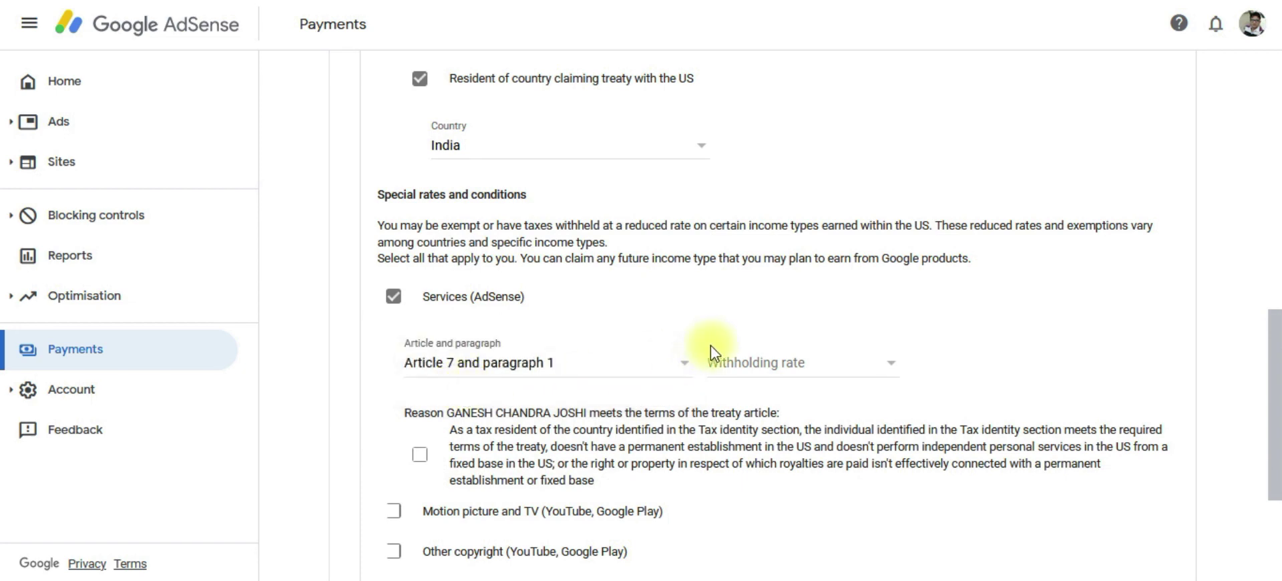
click(755, 375)
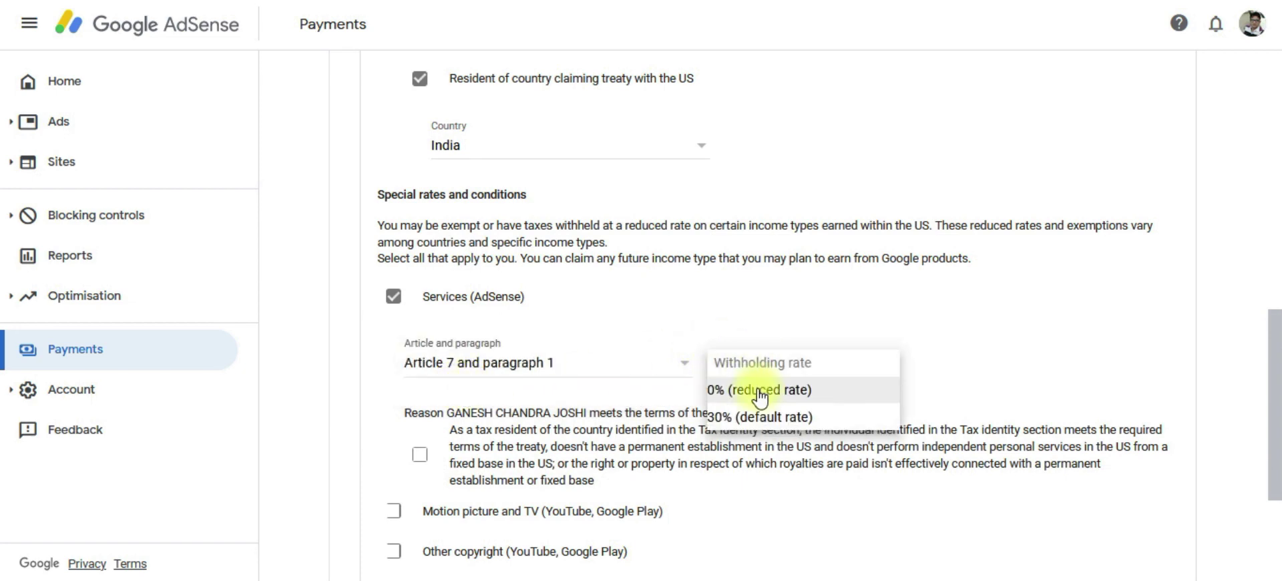
click(761, 392)
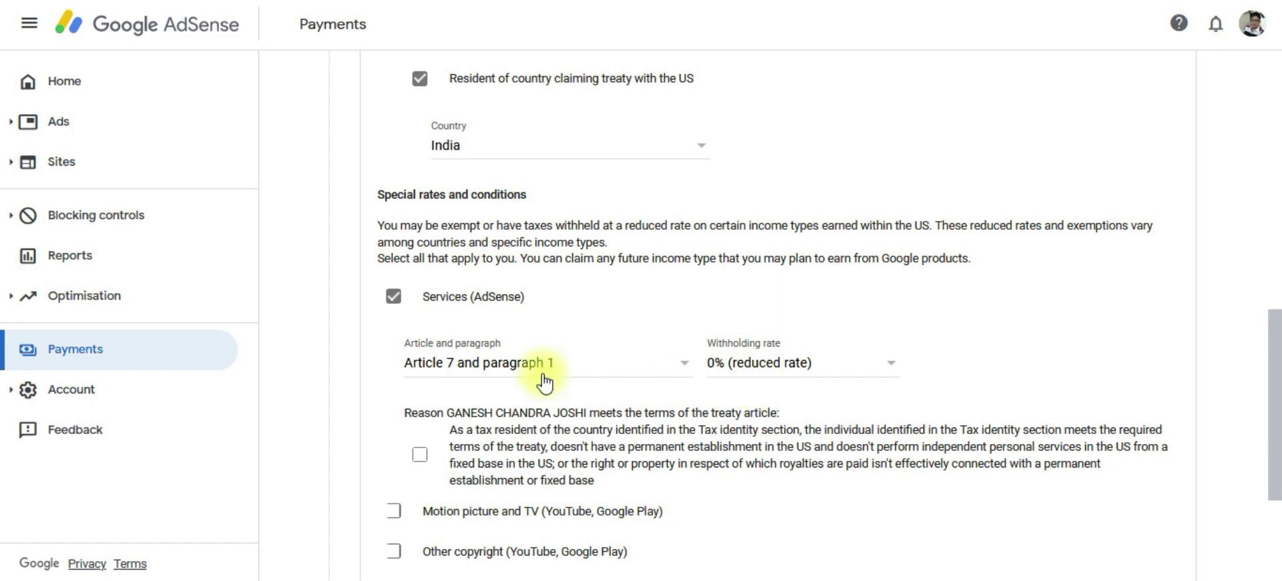
scroll(534, 414, down, 2)
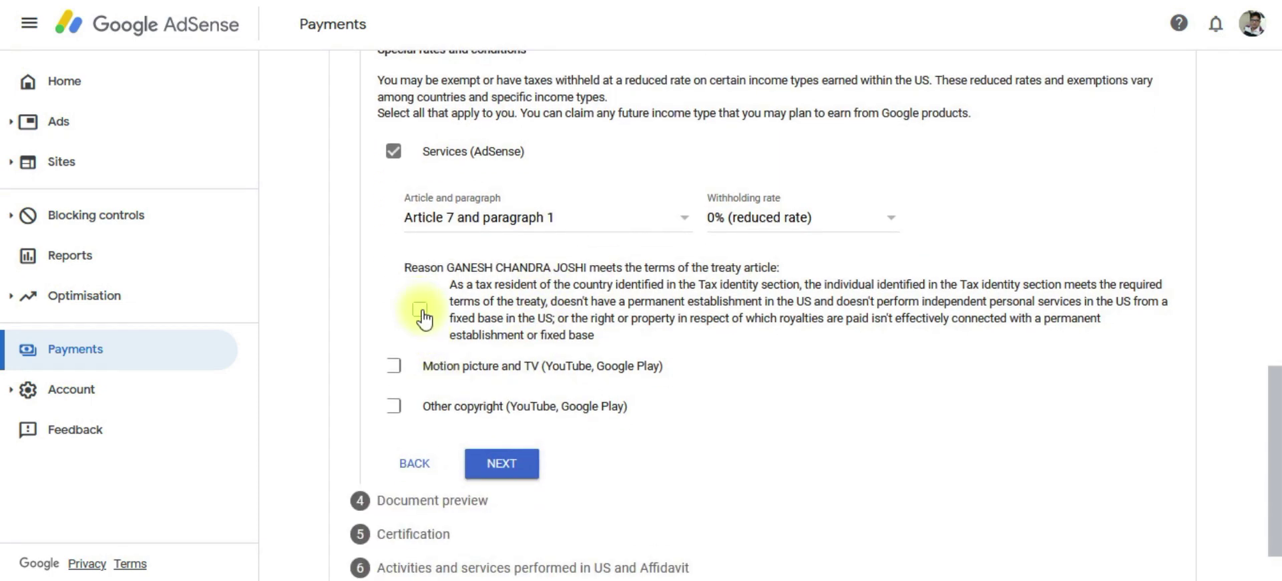
click(420, 309)
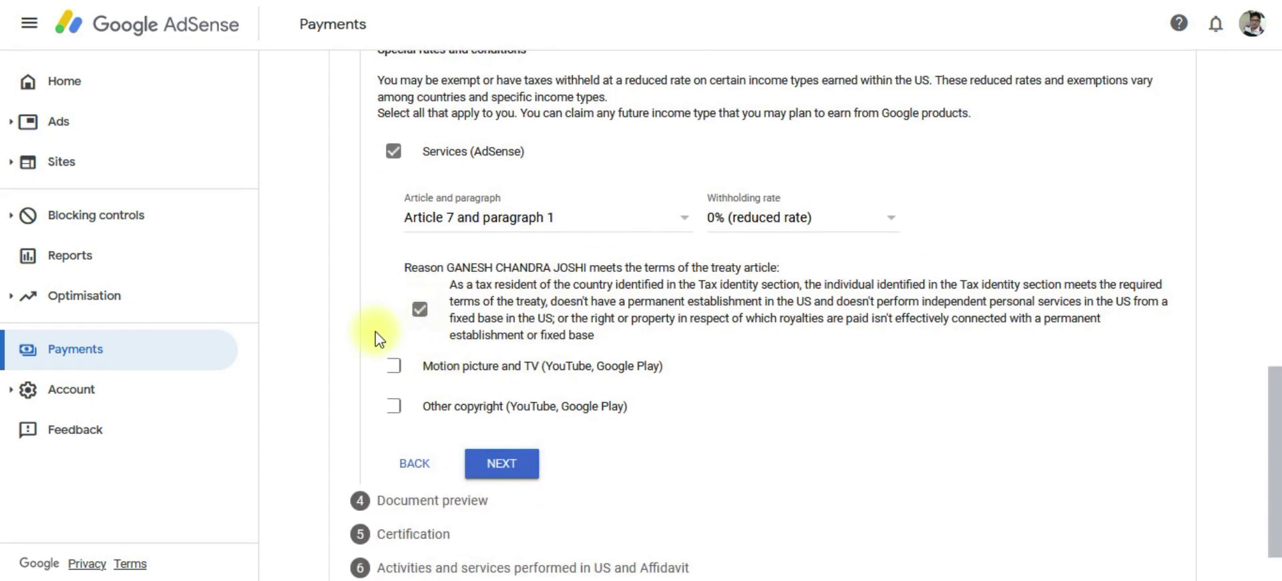
scroll(381, 337, down, 1)
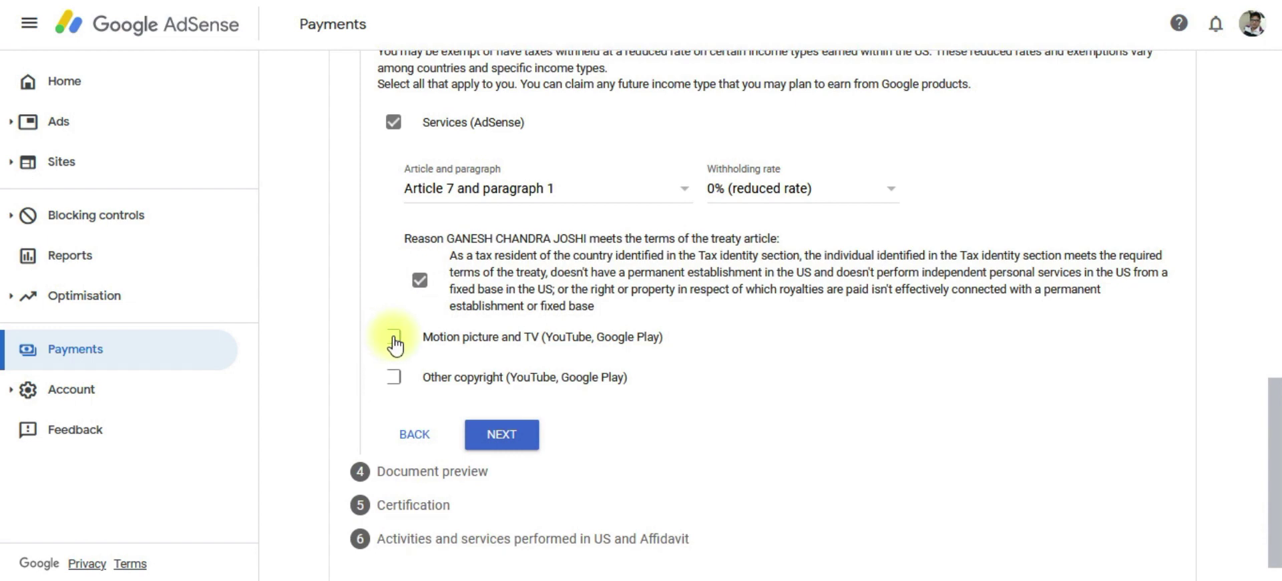
Claim Motion picture and TV income under Article 12 paragraph 2A II at 15%, confirming eligibility.
click(394, 342)
scroll(394, 343, down, 1)
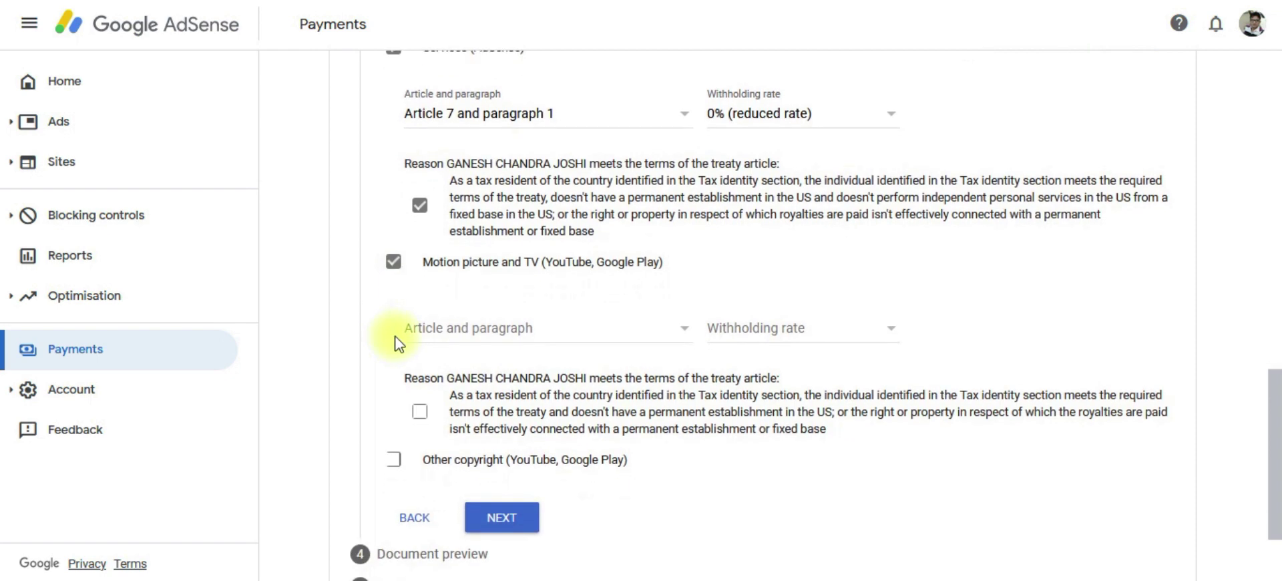
click(426, 330)
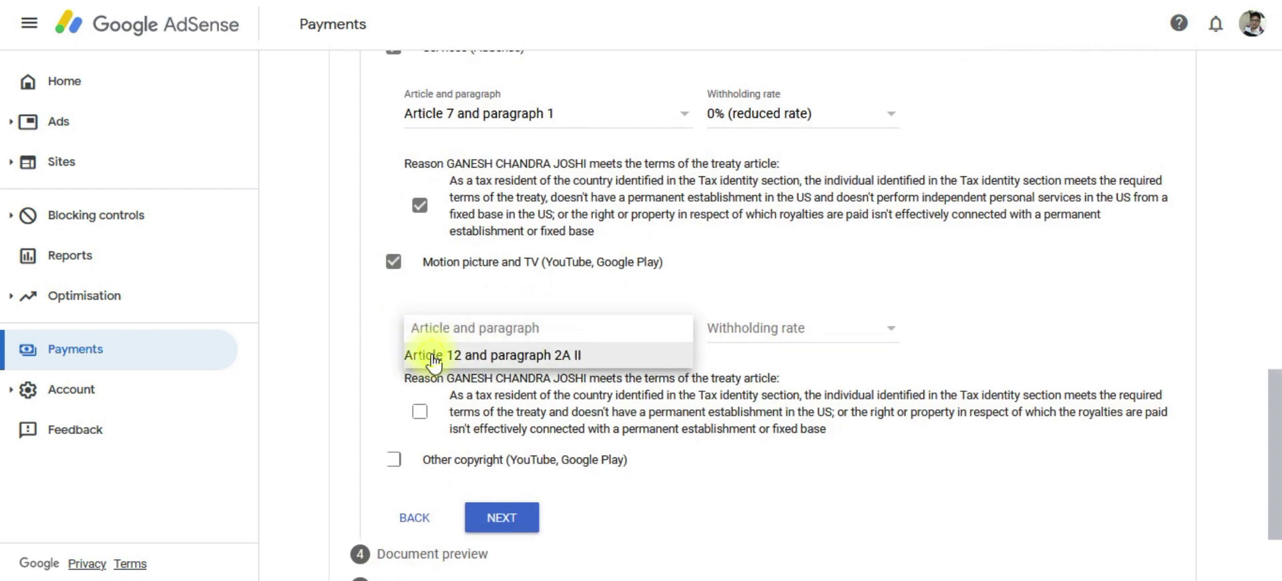
click(434, 360)
click(762, 331)
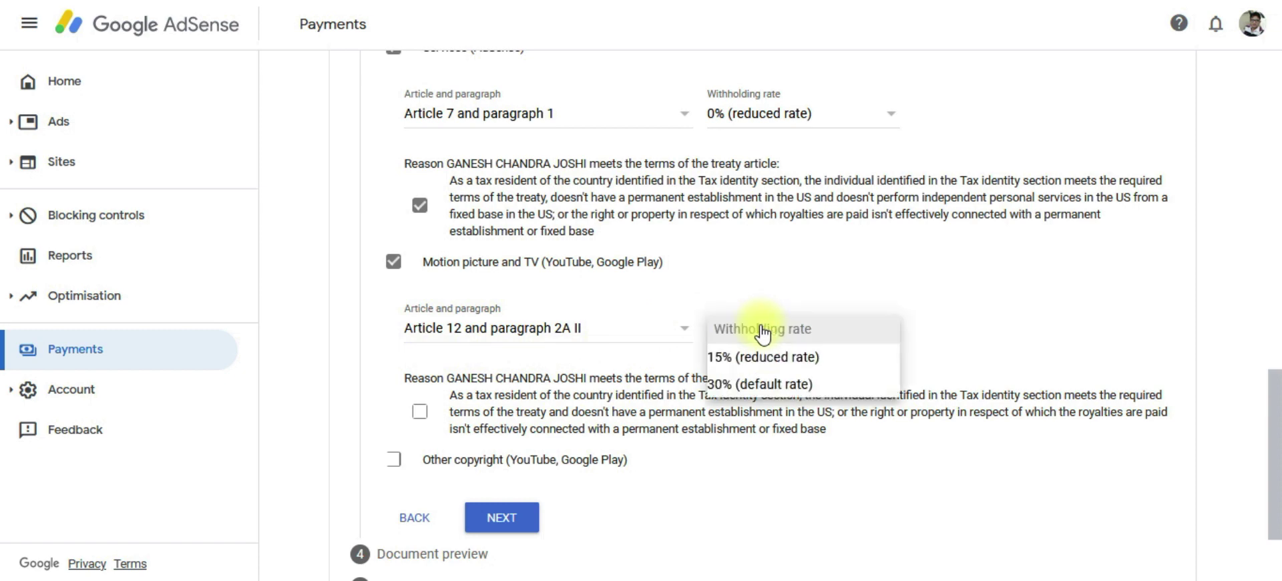
click(776, 366)
scroll(478, 393, down, 1)
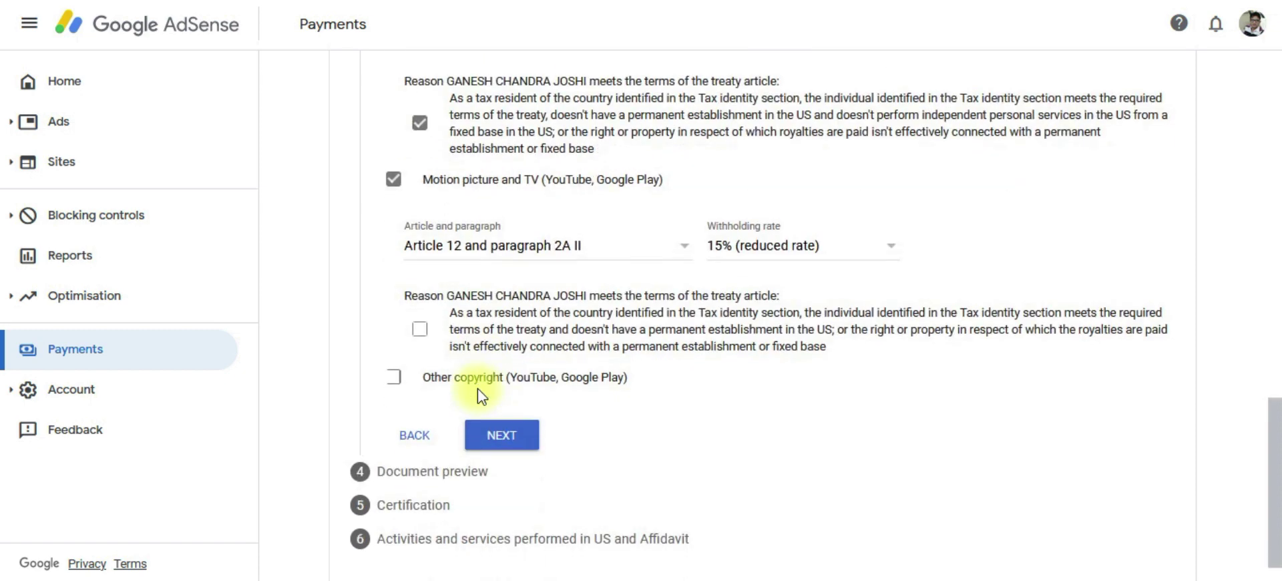
click(420, 330)
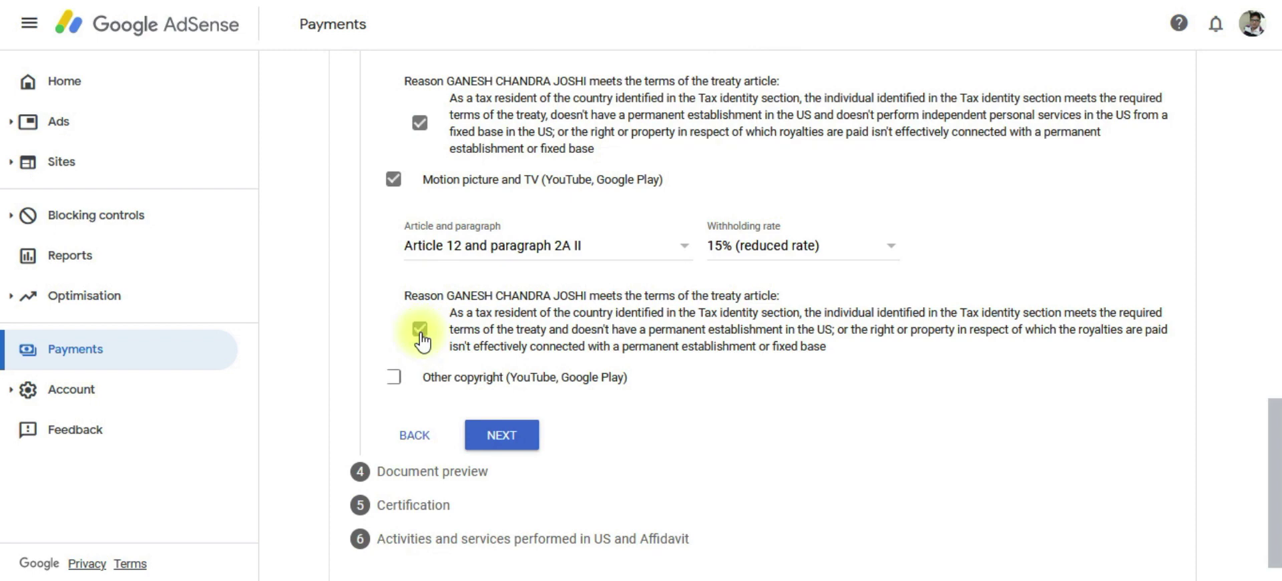
Claim Other copyright income under Article 12 paragraph 2A II at 15%, confirming eligibility.
click(393, 379)
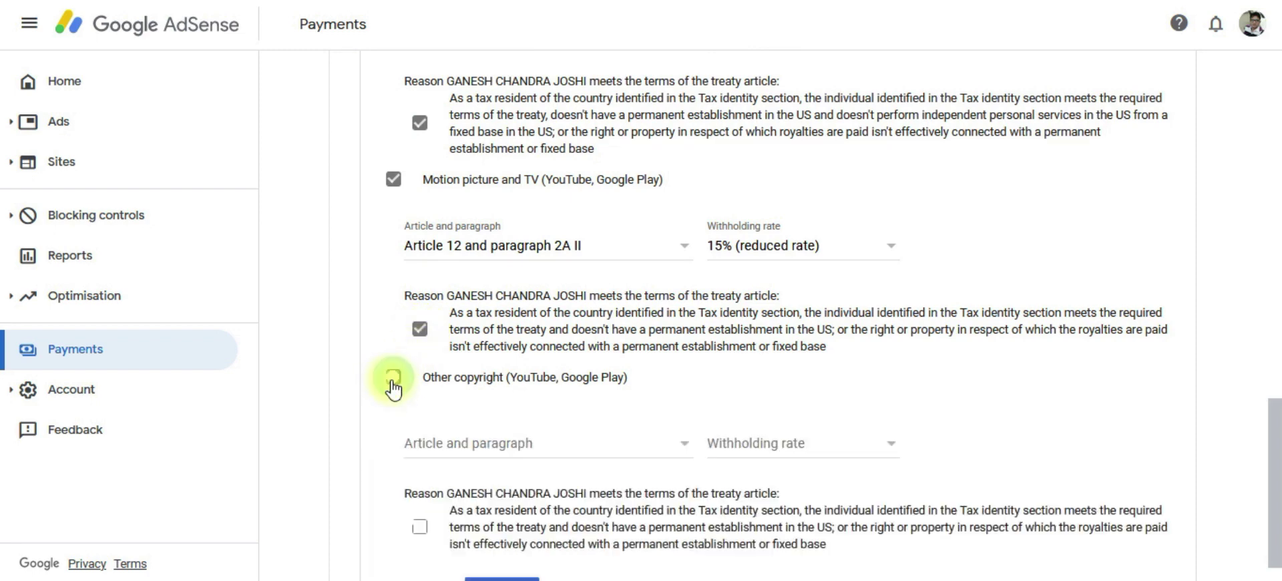
scroll(394, 385, down, 1)
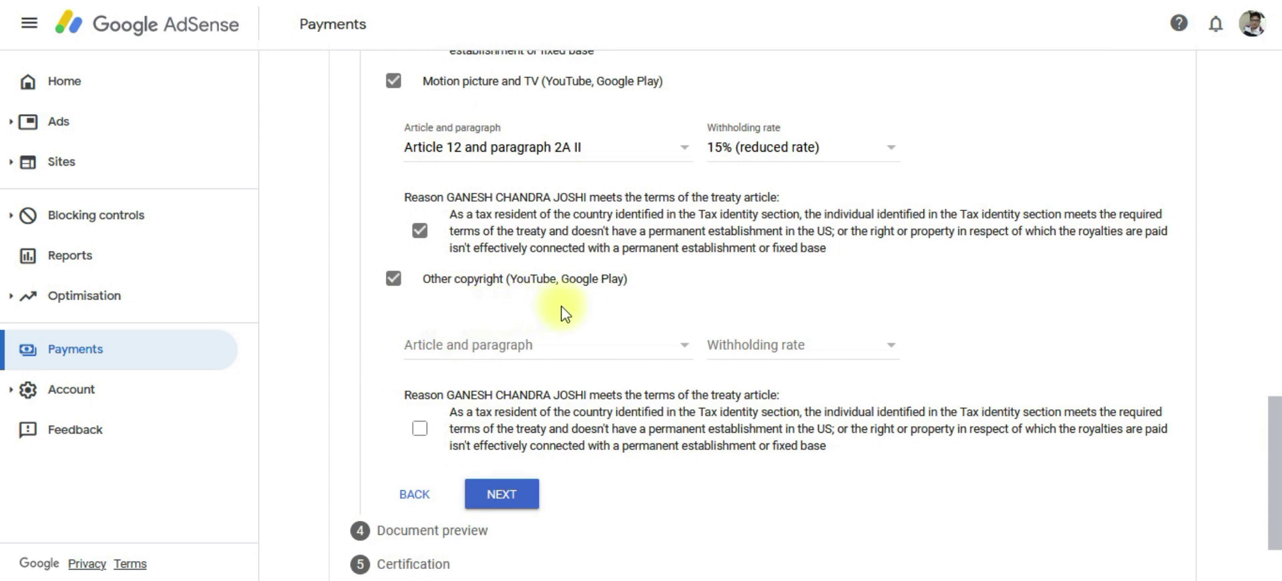
click(505, 349)
click(487, 373)
click(743, 361)
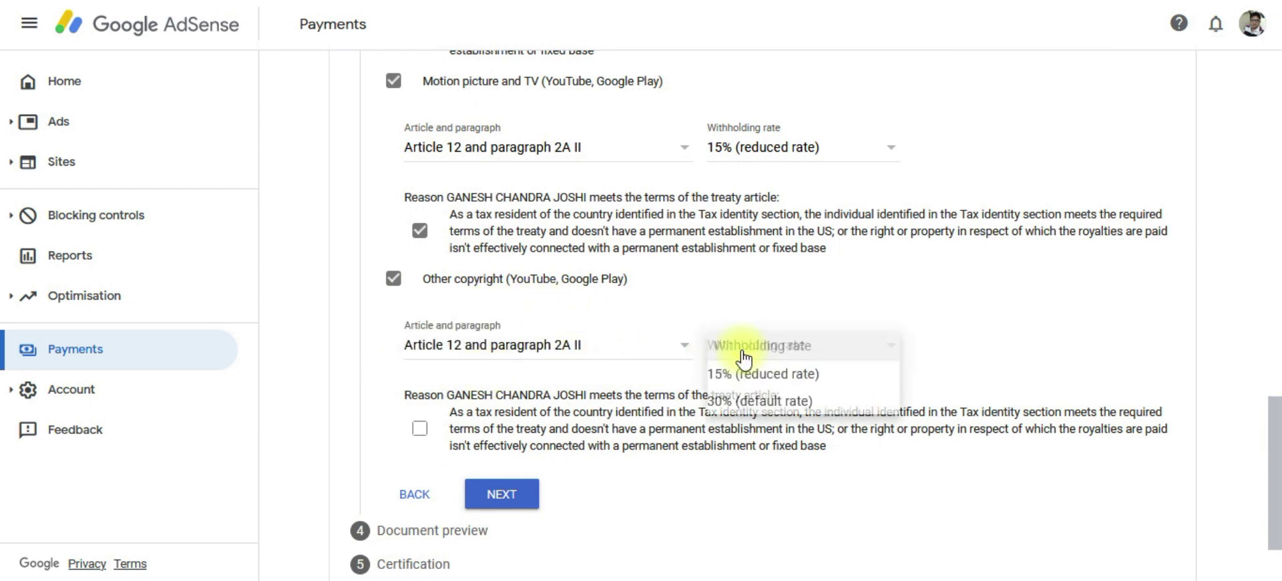
click(750, 371)
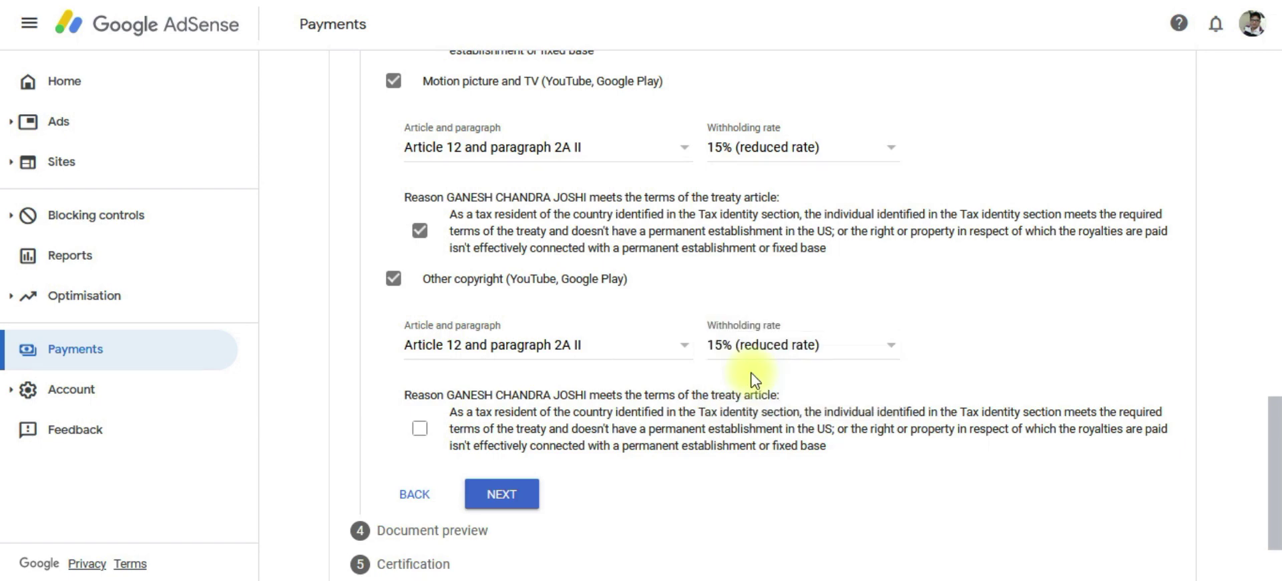
scroll(755, 380, down, 1)
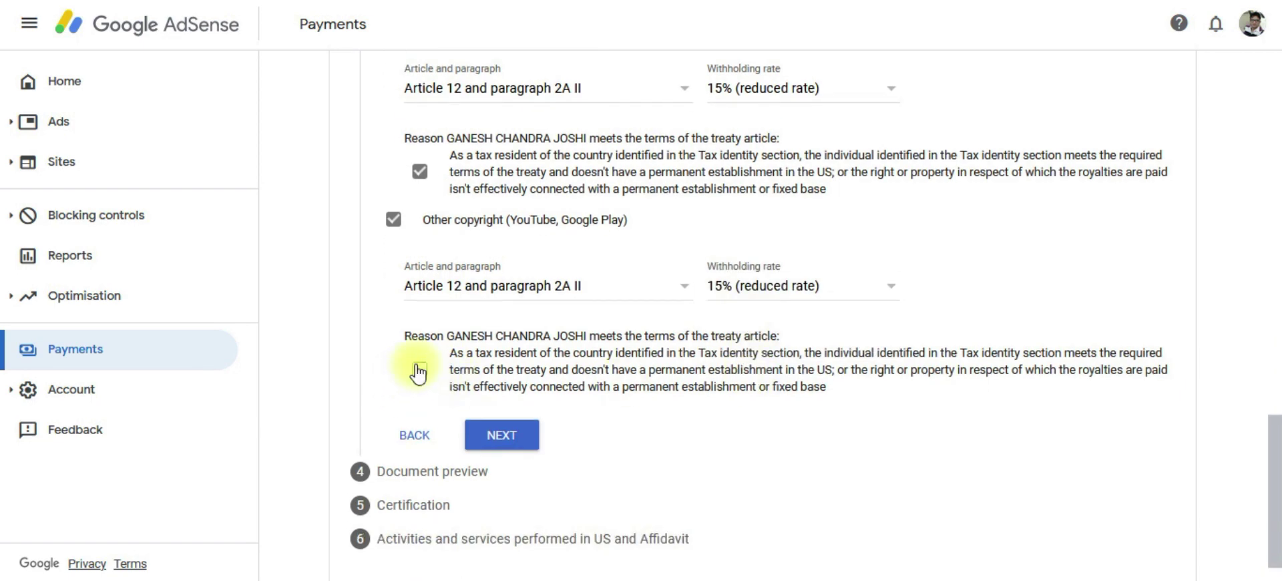
click(421, 371)
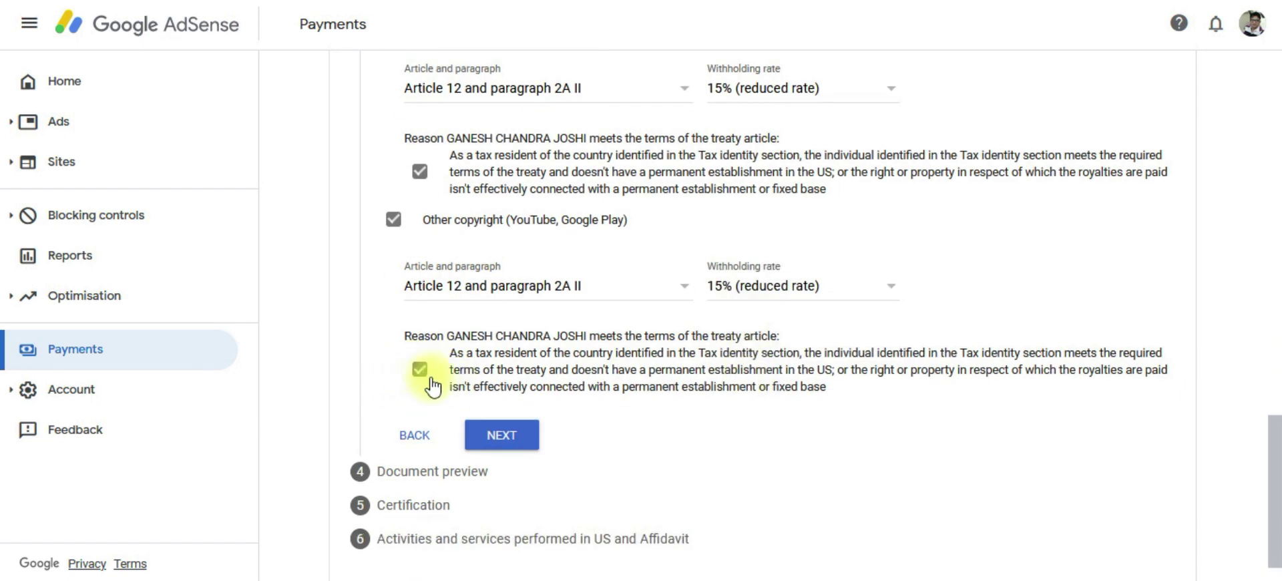
Confirm the four generated W-8BEN documents were reviewed and continue to Certification.
click(497, 450)
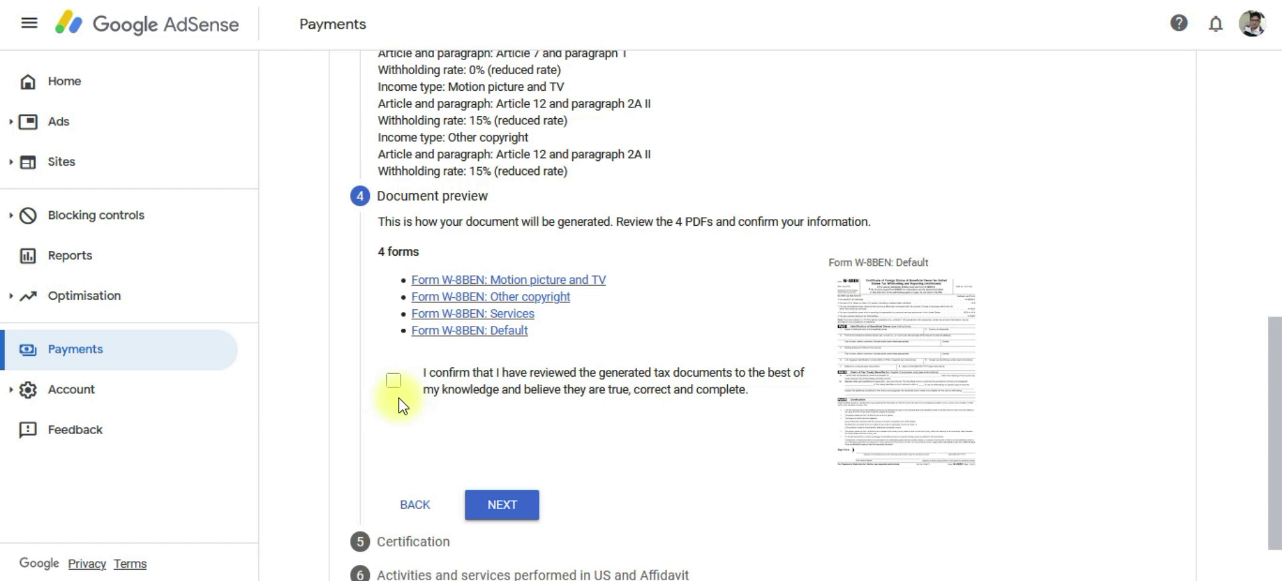
click(393, 381)
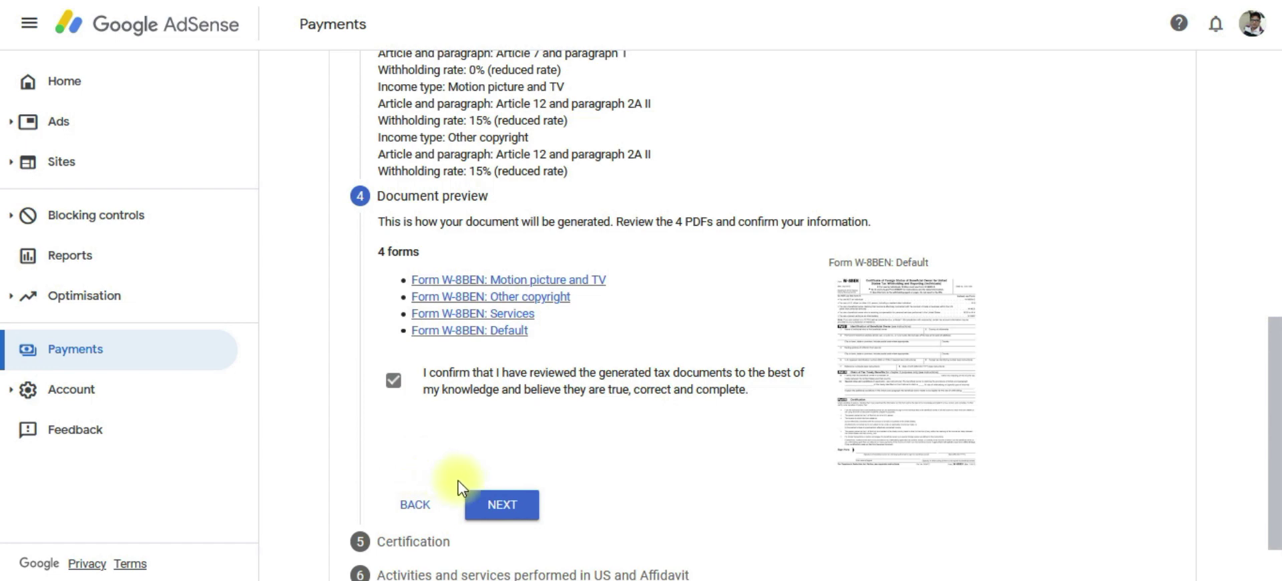
click(503, 506)
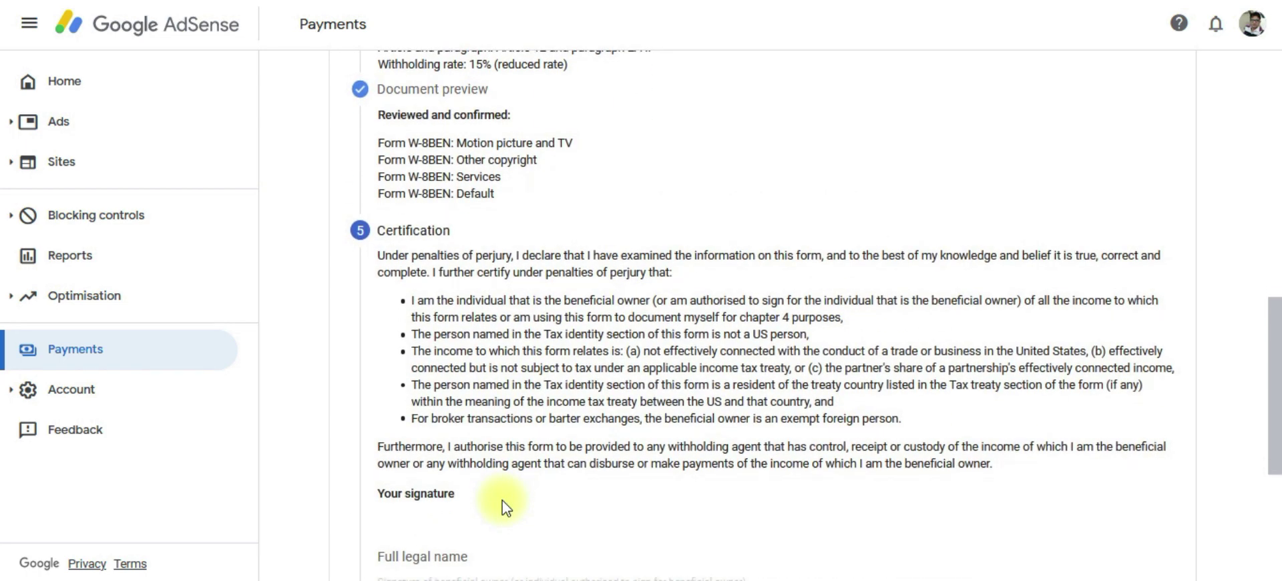
Sign with the signer's full legal name and state 'Yes, I am the person listed'.
scroll(414, 277, down, 2)
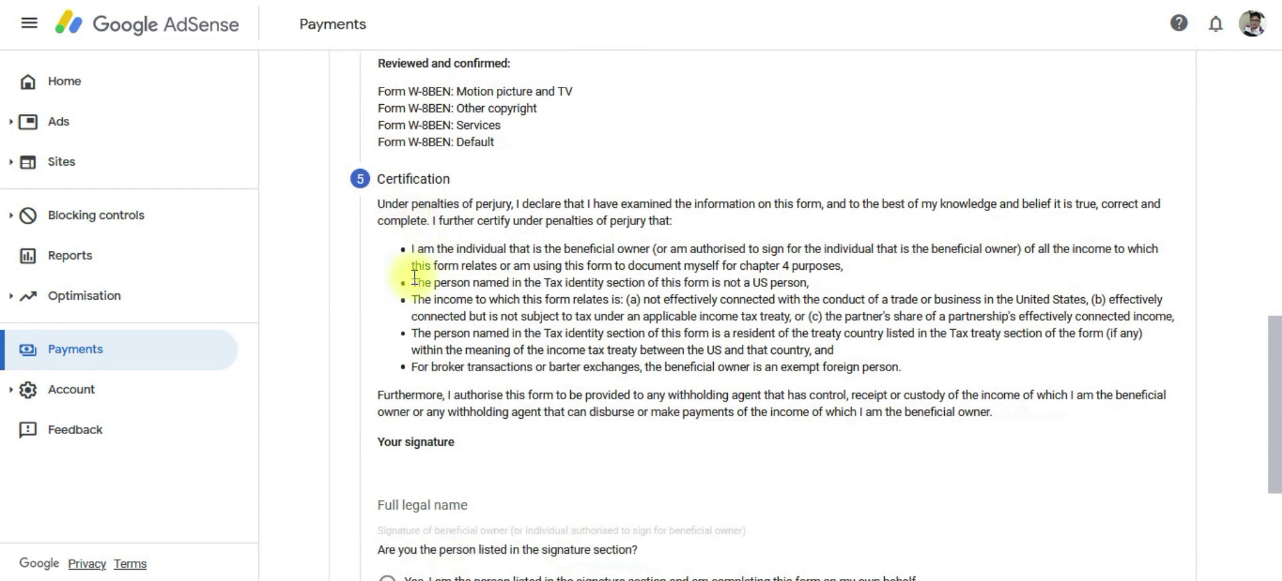
scroll(485, 365, down, 2)
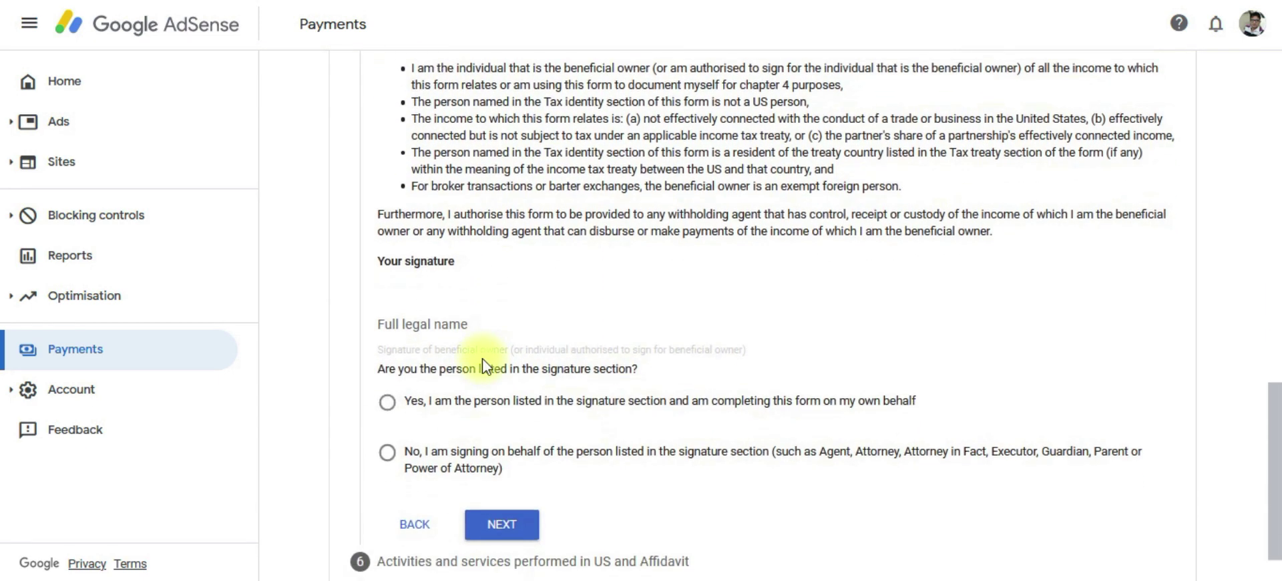
click(447, 333)
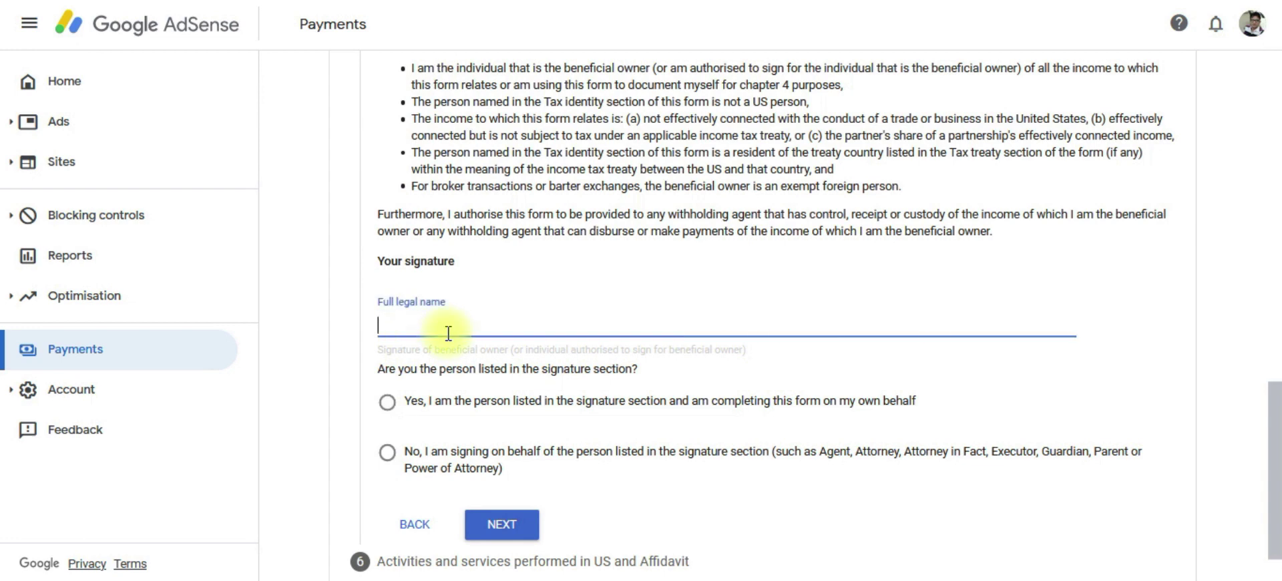
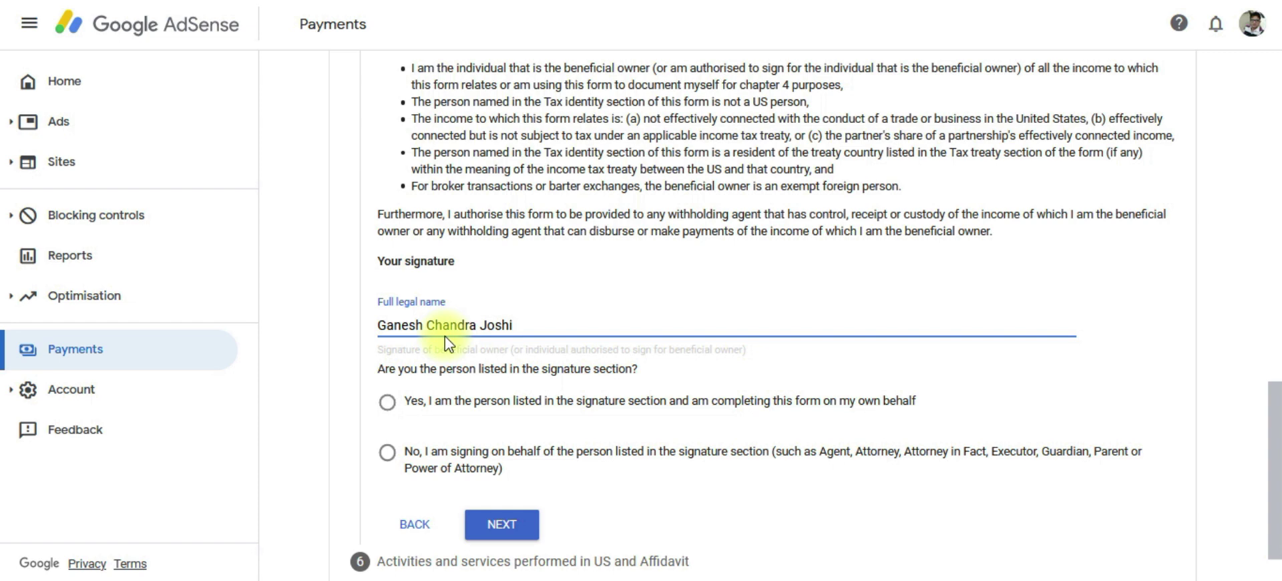
scroll(447, 344, down, 1)
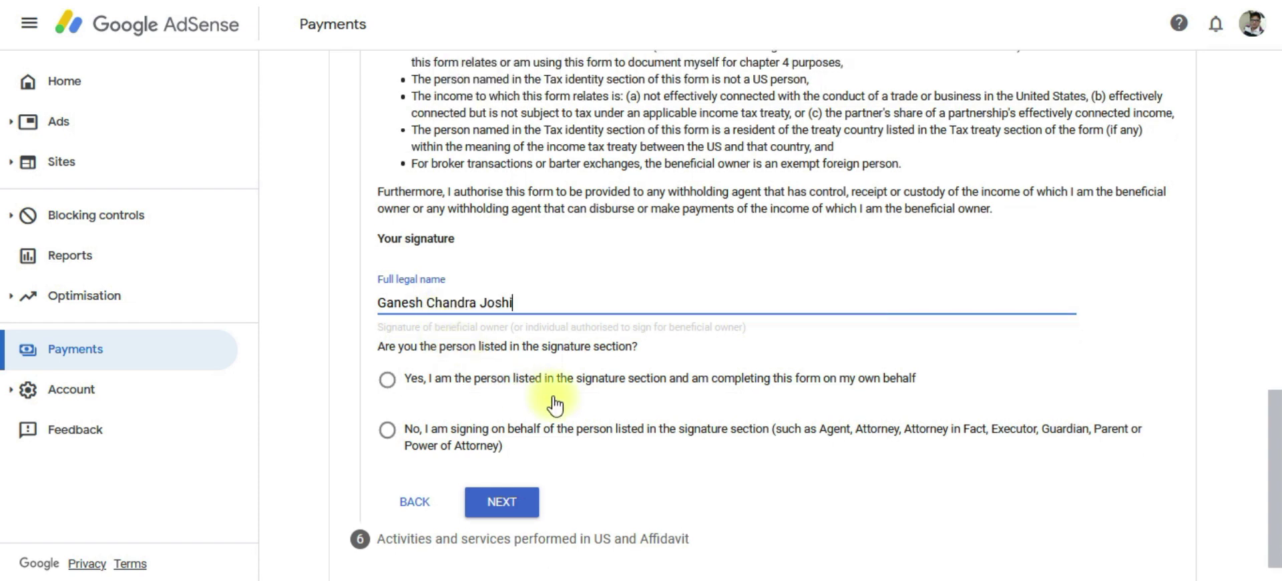
click(387, 380)
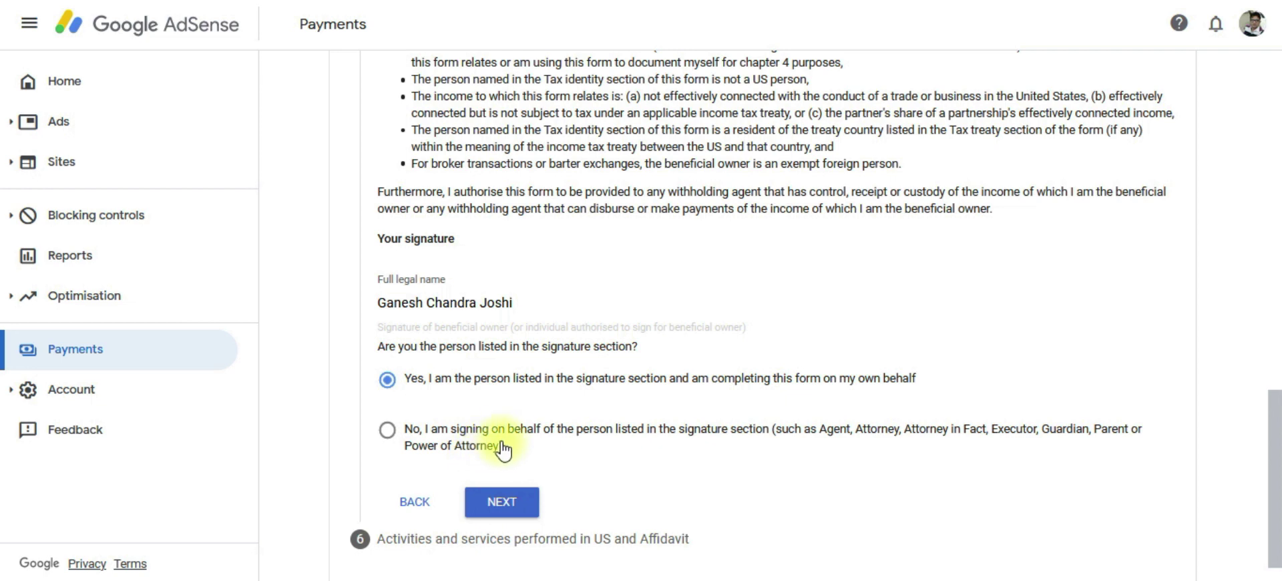
Answer No to US activities and certify services are performed solely outside the US.
click(502, 505)
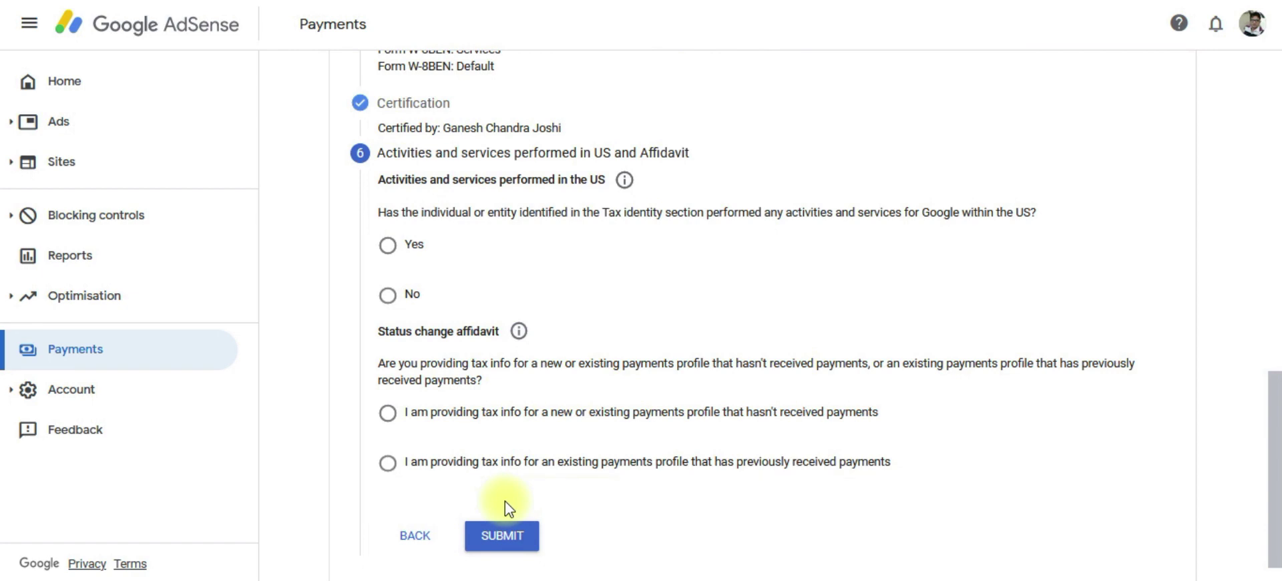
click(389, 297)
click(406, 338)
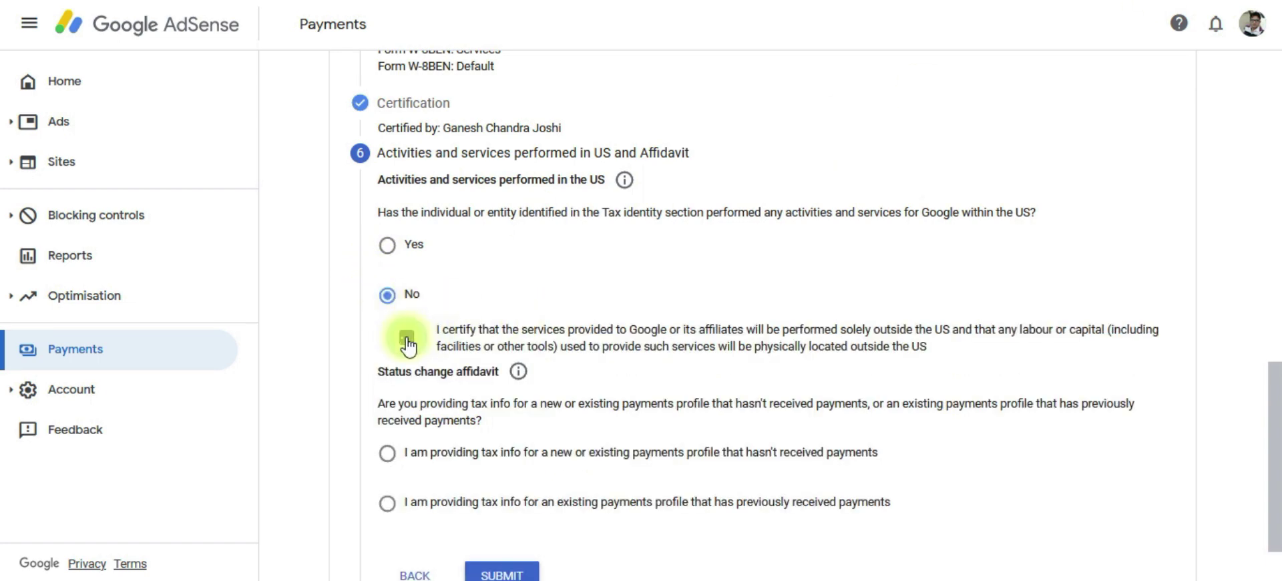
scroll(457, 286, down, 1)
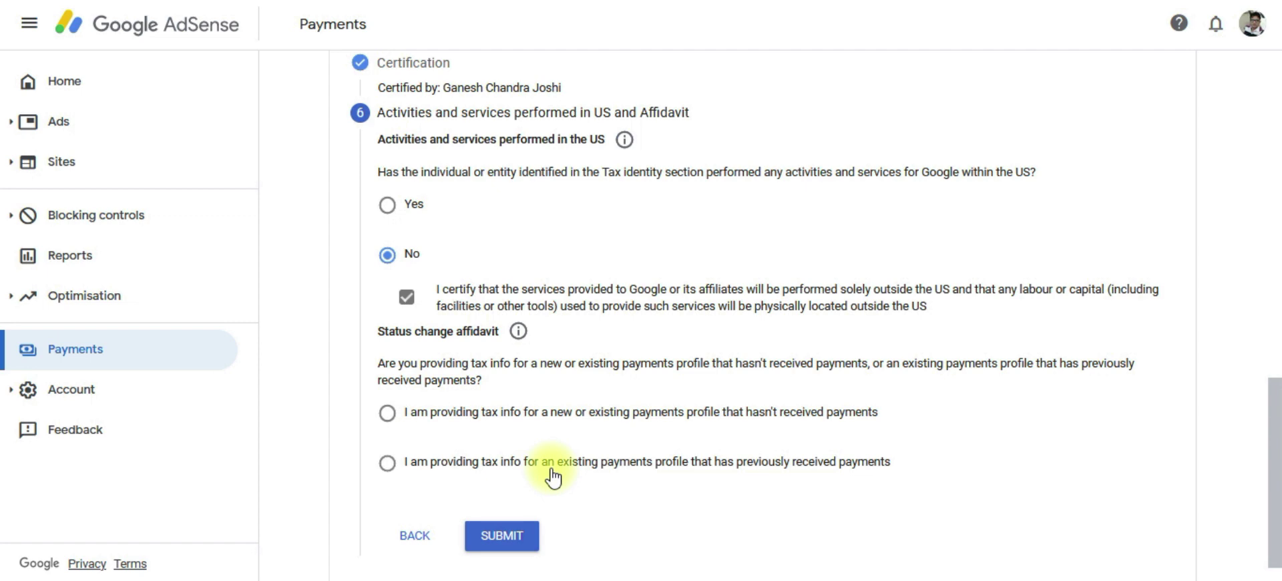
Choose the existing paid payments profile, declare it unchanged since 1 January 2020, and submit.
click(385, 466)
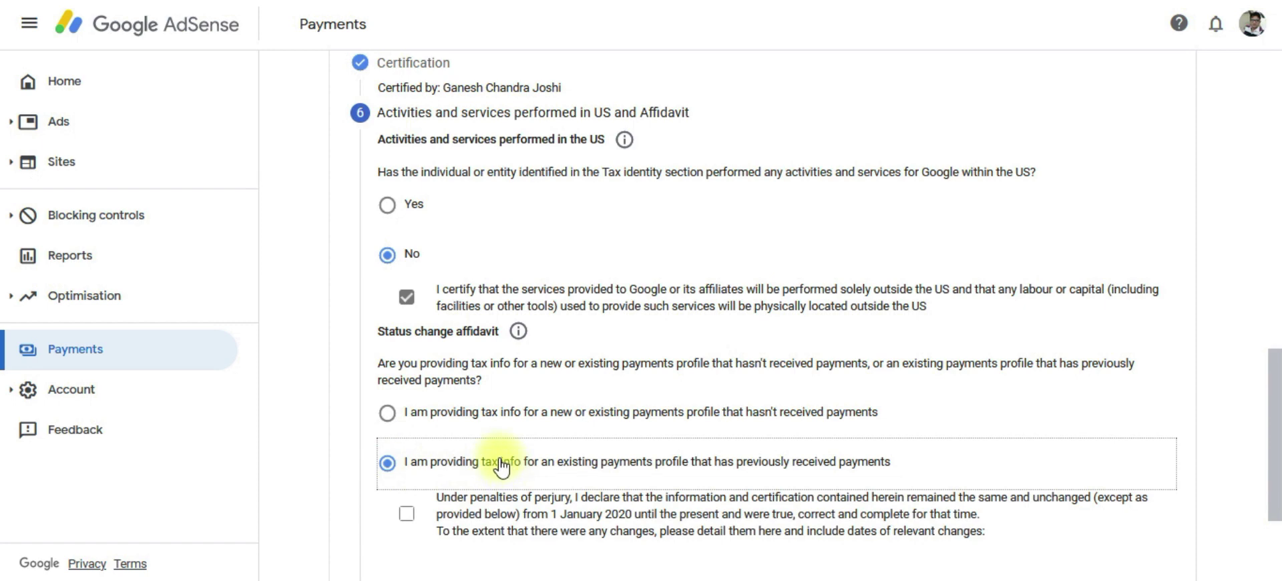
scroll(501, 463, down, 2)
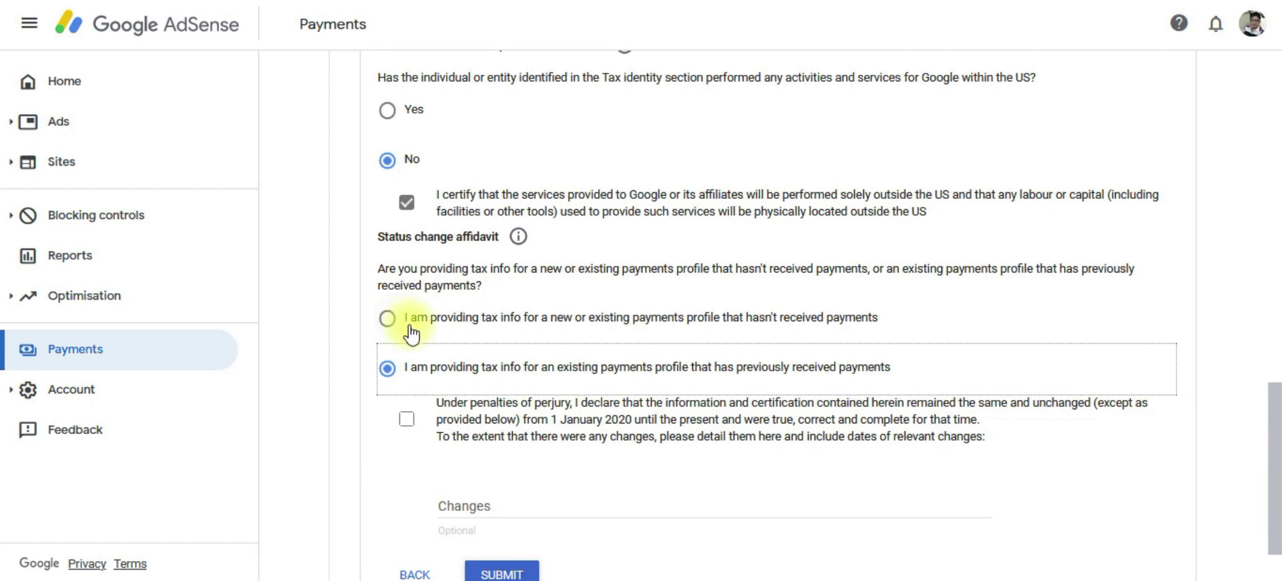
click(407, 424)
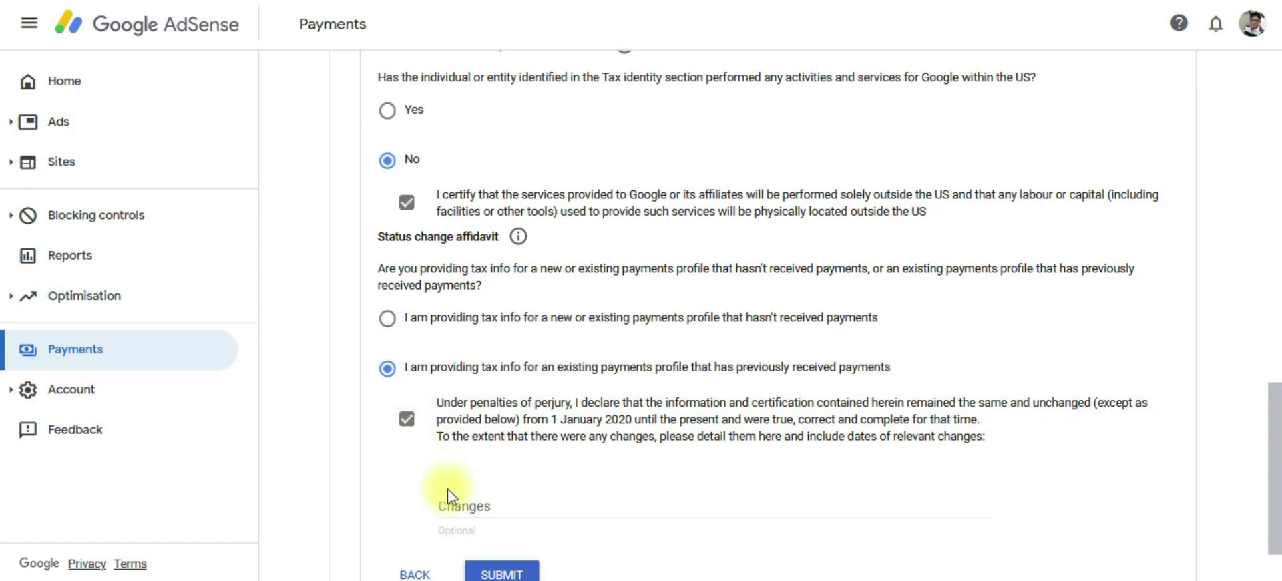
scroll(448, 497, down, 1)
click(406, 381)
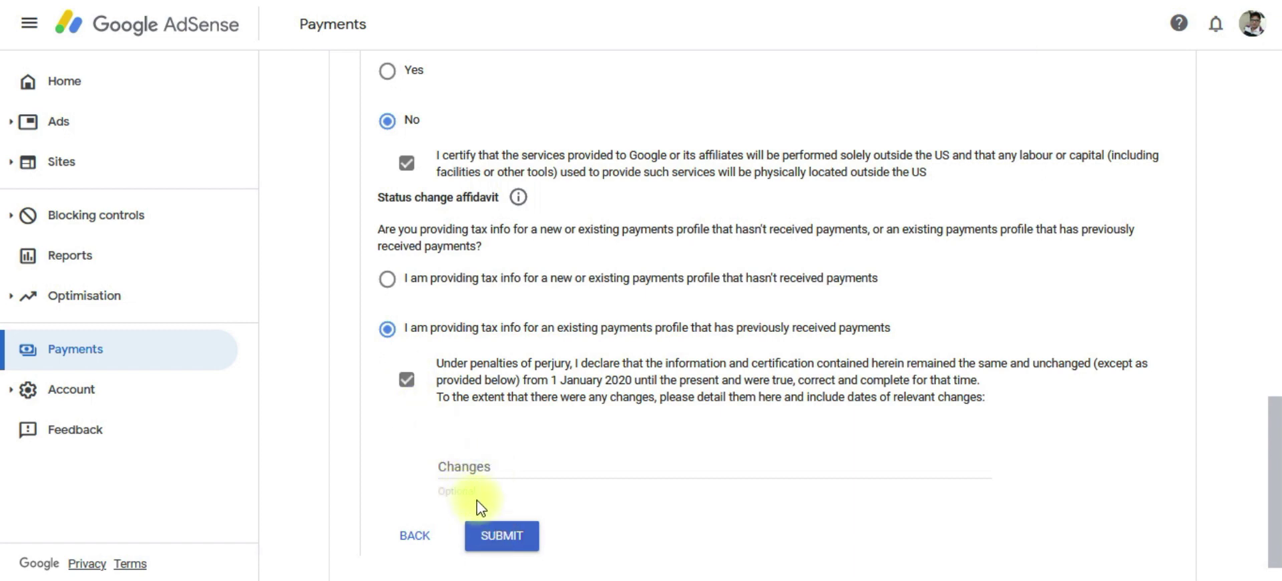
click(498, 542)
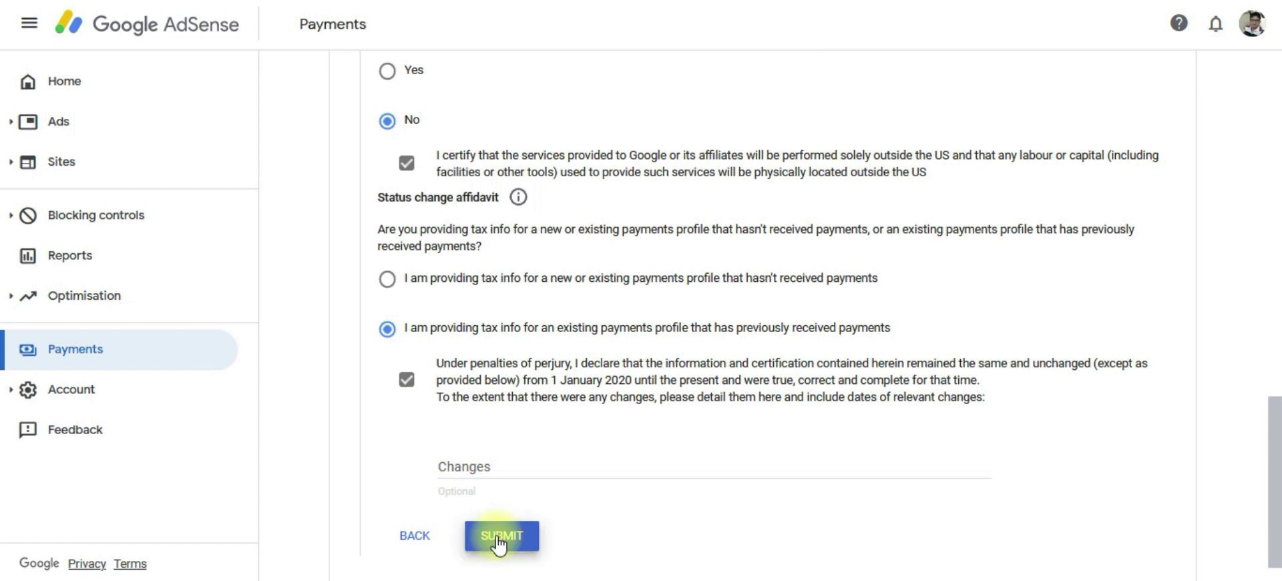